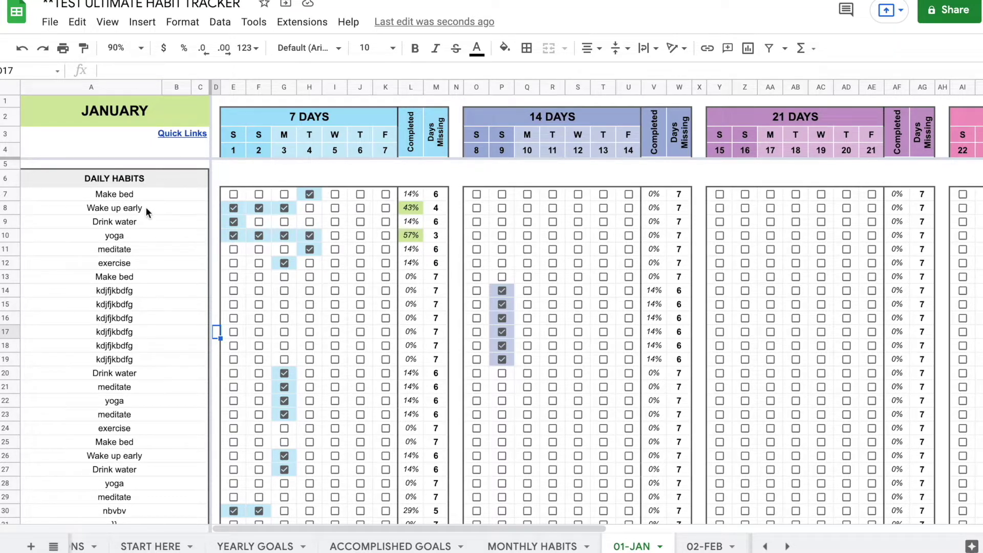
# - Review the January daily habit rows from Make bed to the end of the list
pyautogui.moveTo(144, 265); pyautogui.dragTo(145, 375)
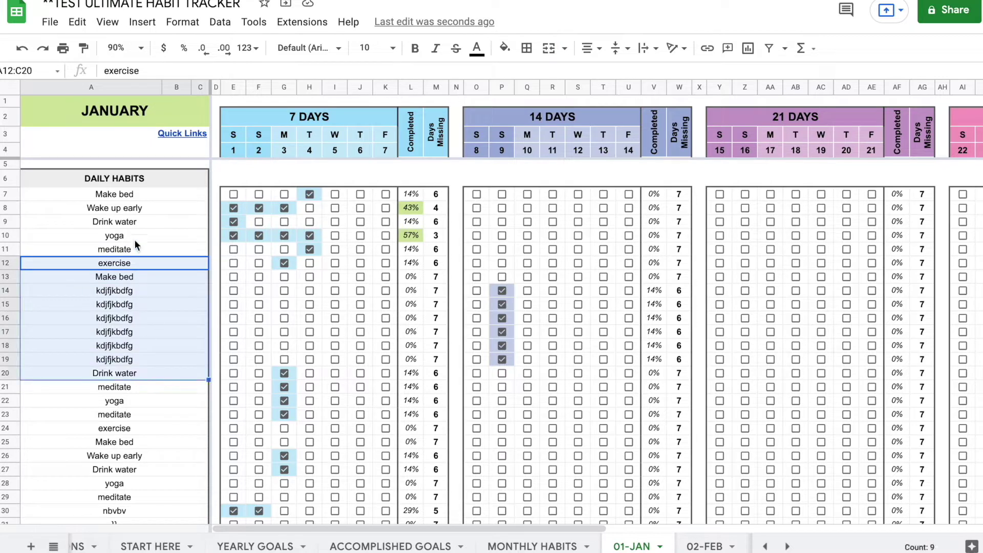
pyautogui.click(13, 194)
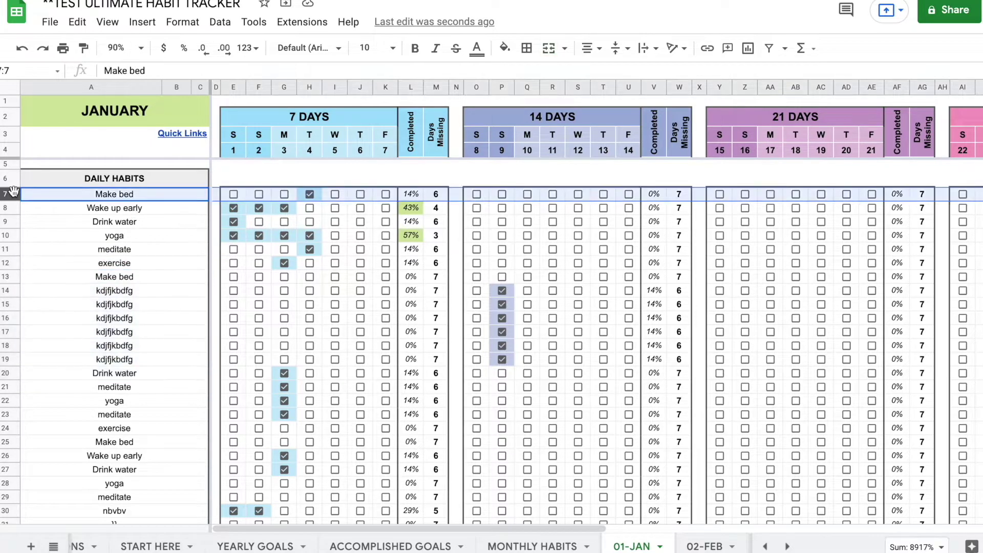
pyautogui.scroll(-3, 124, 304)
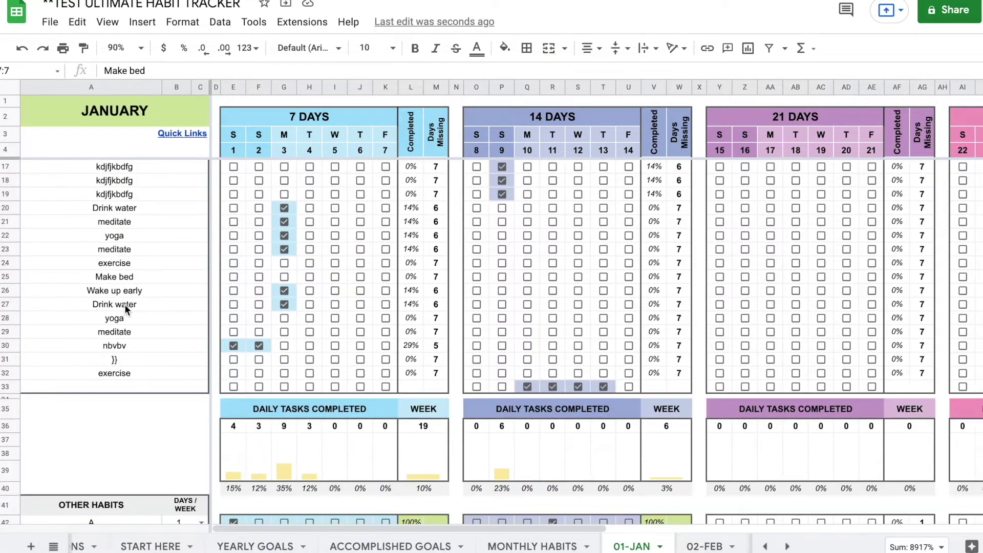
pyautogui.click(14, 385)
pyautogui.scroll(3, 196, 315)
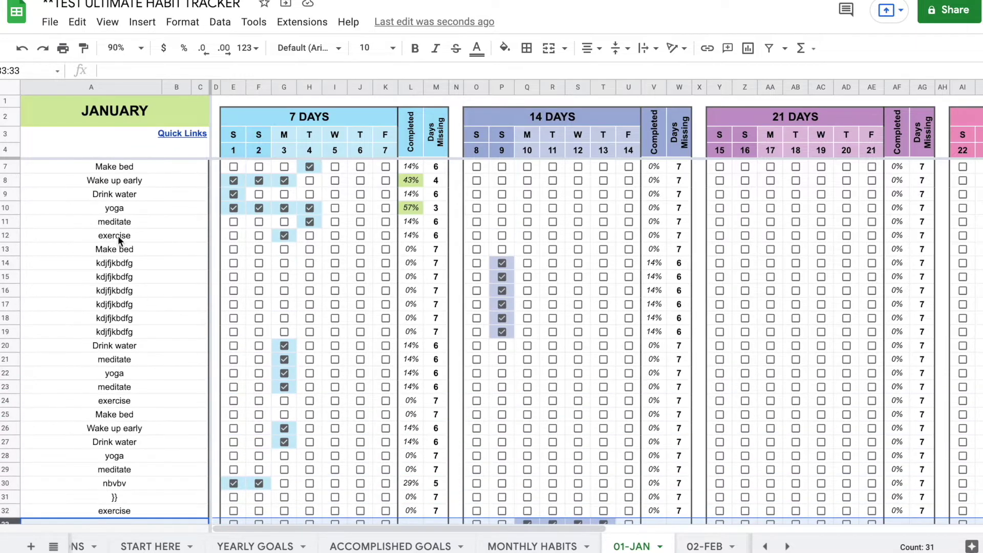
pyautogui.moveTo(117, 236); pyautogui.dragTo(113, 264)
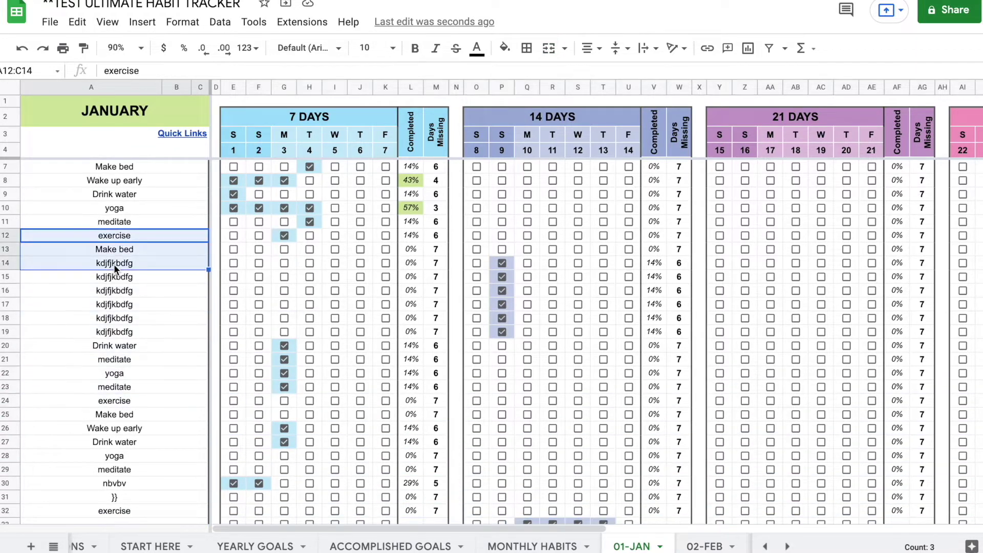
# - Insert a blank row 24 above the exercise habit and confirm its cells are empty
pyautogui.click(5, 399)
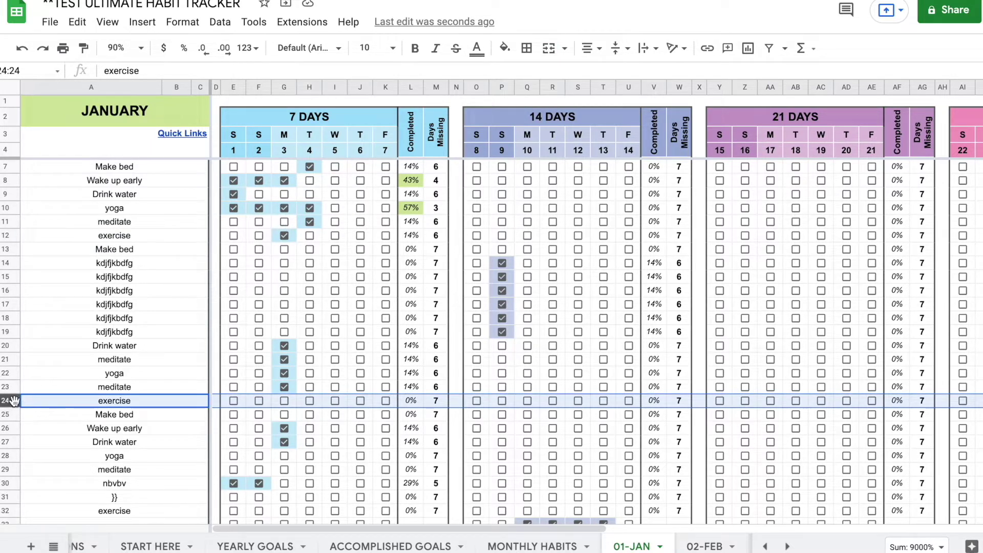
pyautogui.rightClick(14, 401)
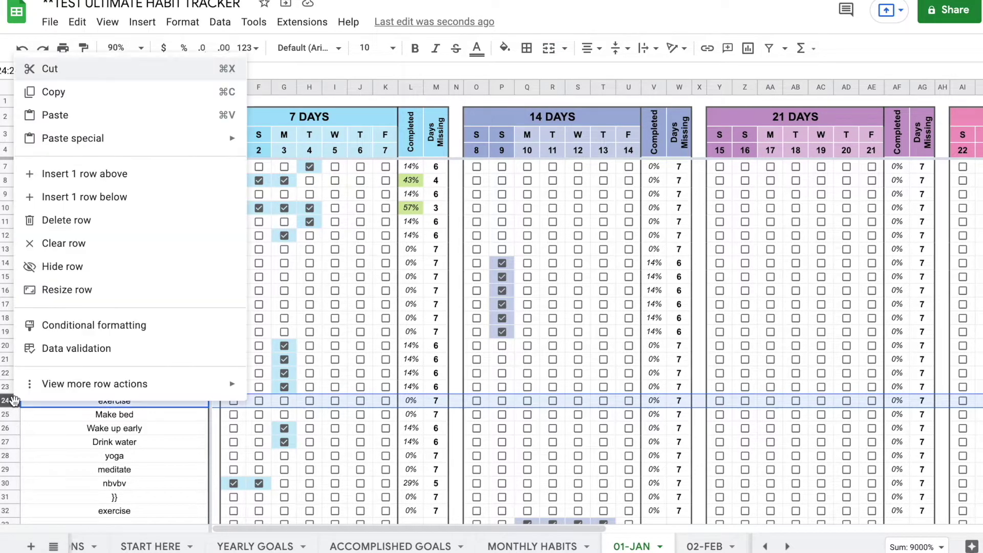
pyautogui.click(127, 172)
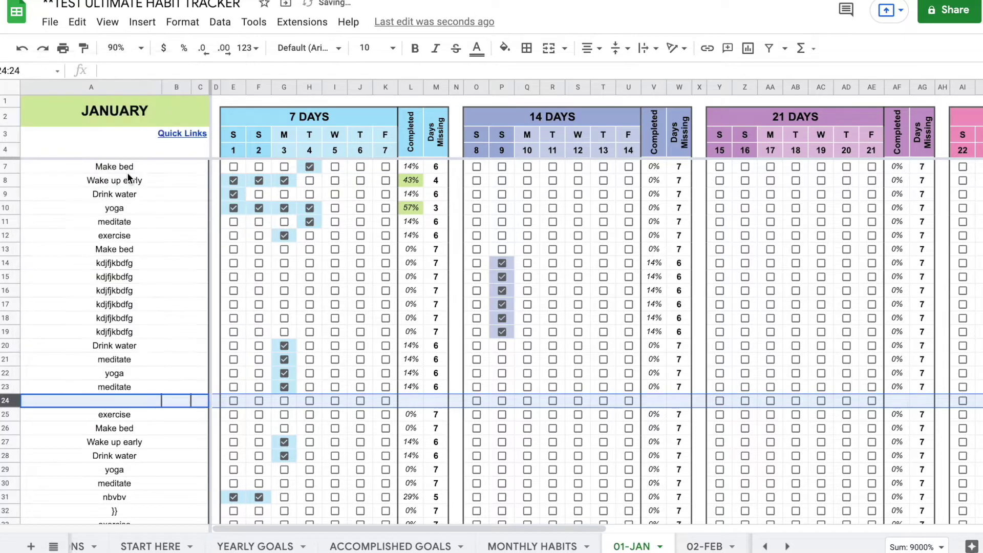
pyautogui.click(121, 401)
pyautogui.press('Right')
pyautogui.press('Right')
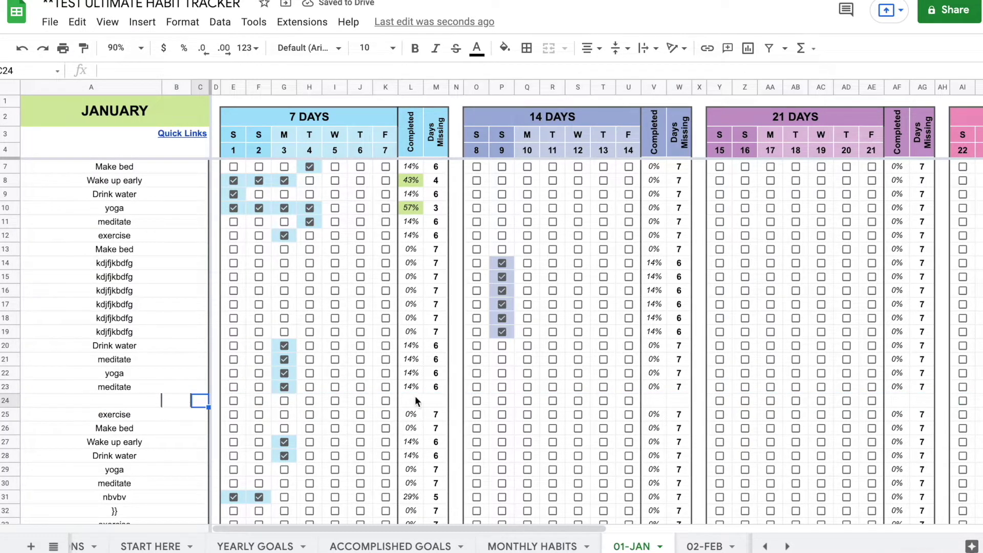
pyautogui.click(401, 404)
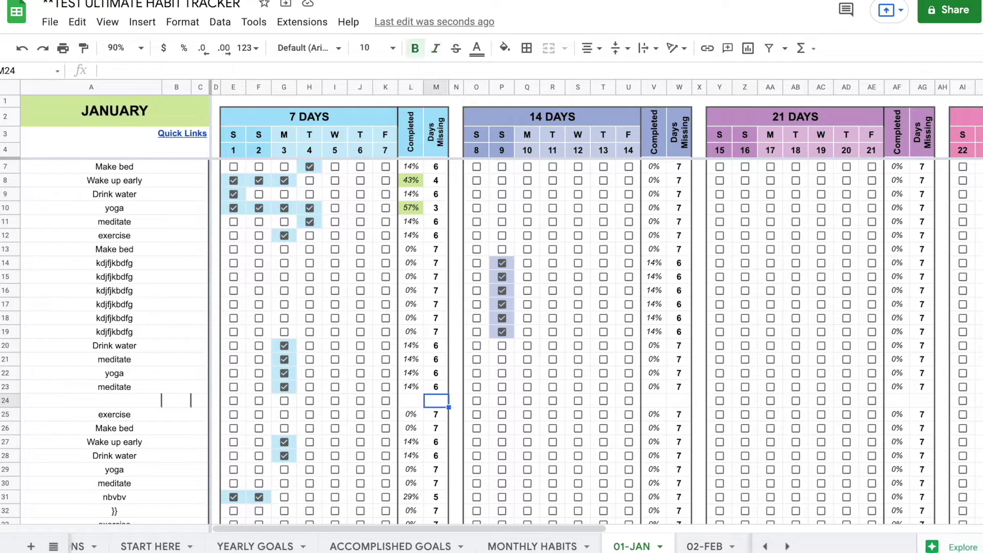
pyautogui.click(436, 400)
# - Copy the Wake up early row into blank row 24, including checkboxes and formulas
pyautogui.click(11, 414)
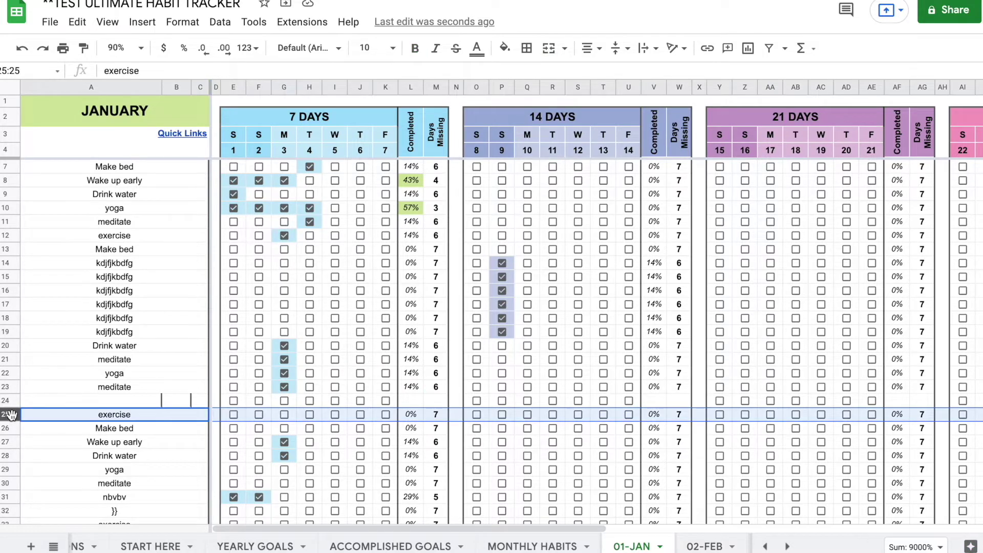
pyautogui.click(5, 442)
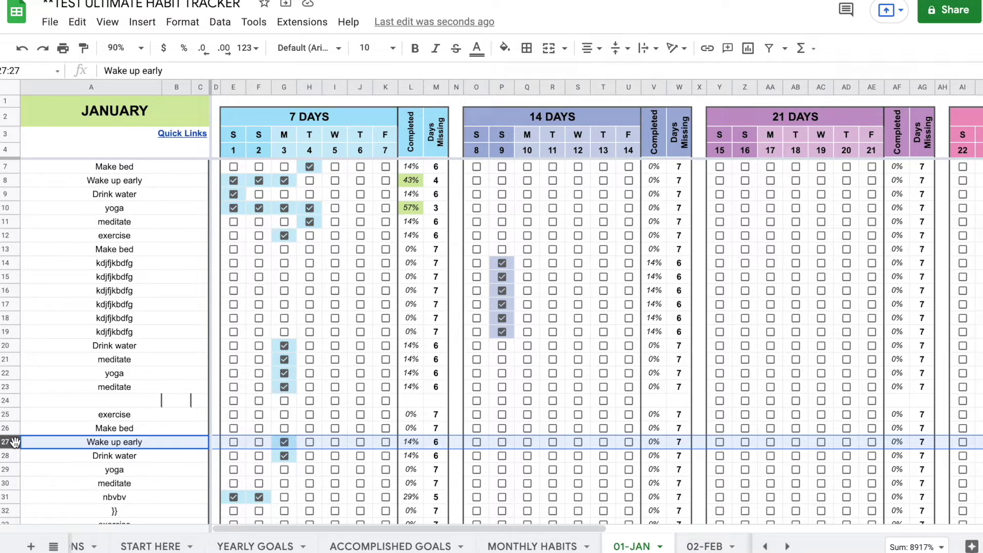
pyautogui.hscroll(10, 13, 442)
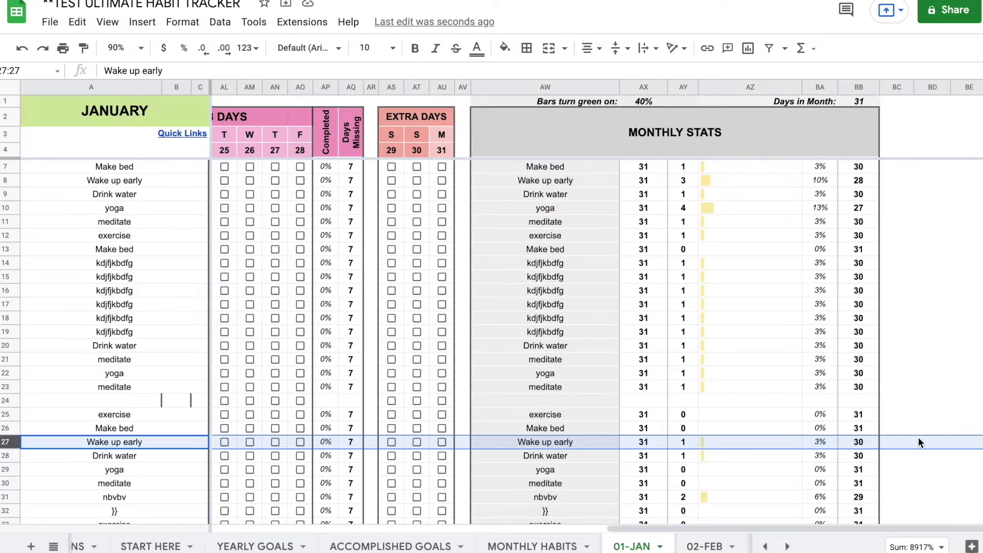
pyautogui.hscroll(-10, 917, 442)
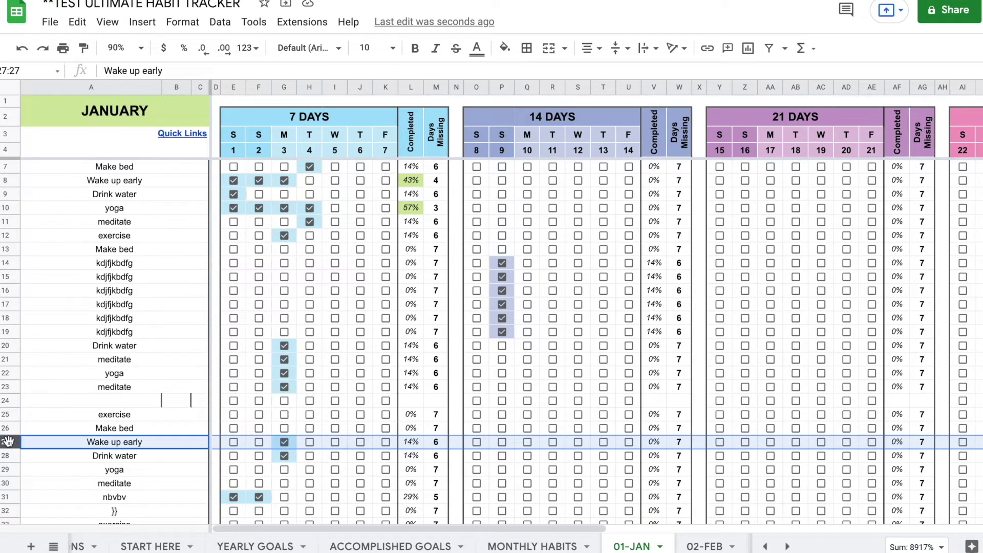
pyautogui.hotkey('ctrl', 'c')
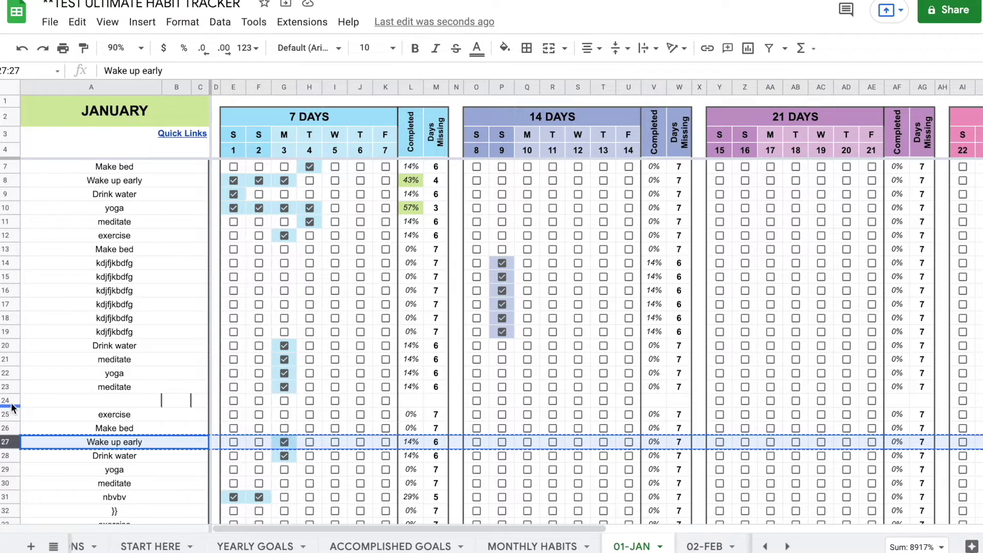
pyautogui.click(10, 397)
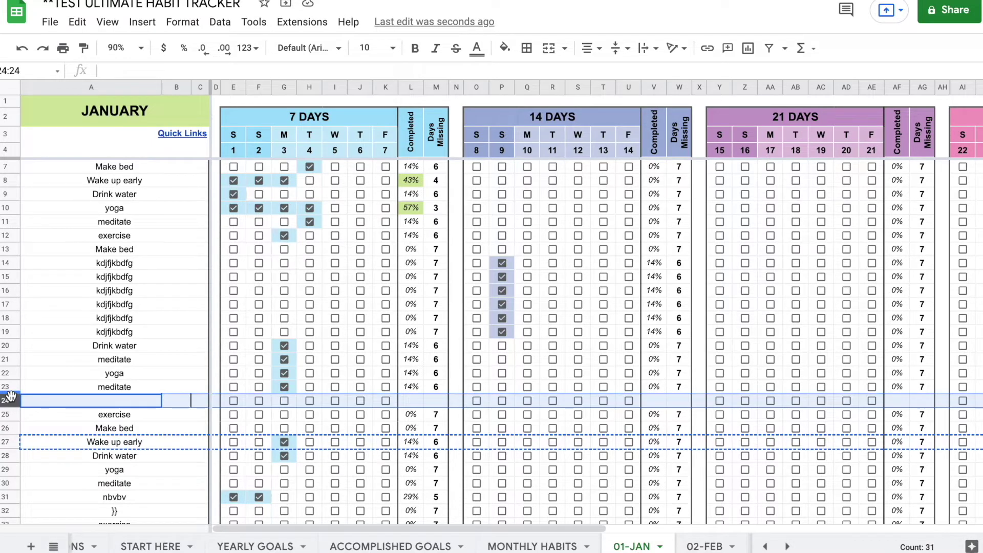
pyautogui.hotkey('ctrl', 'v')
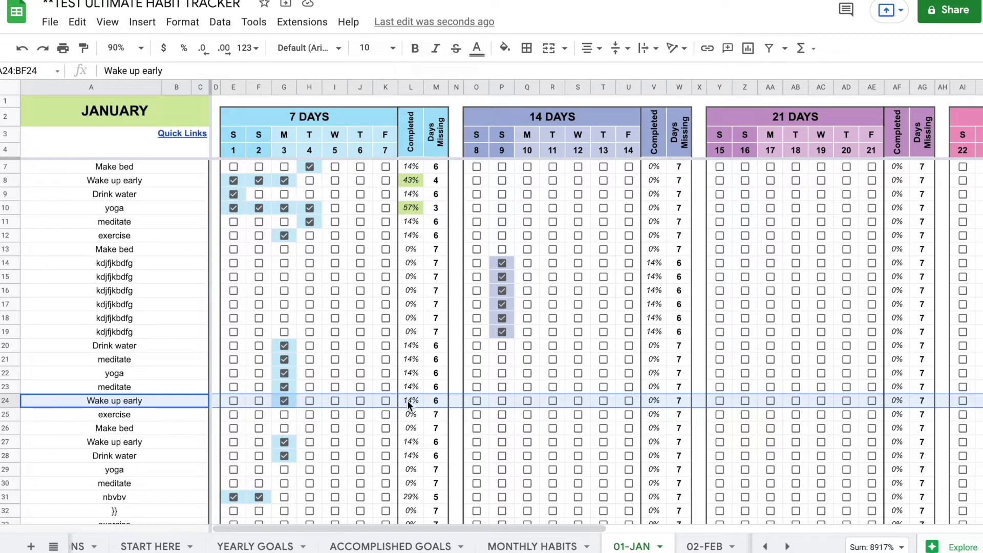
# - Untick the copied day 3 box and rename row 24 to 'drink lots of water'
pyautogui.click(284, 399)
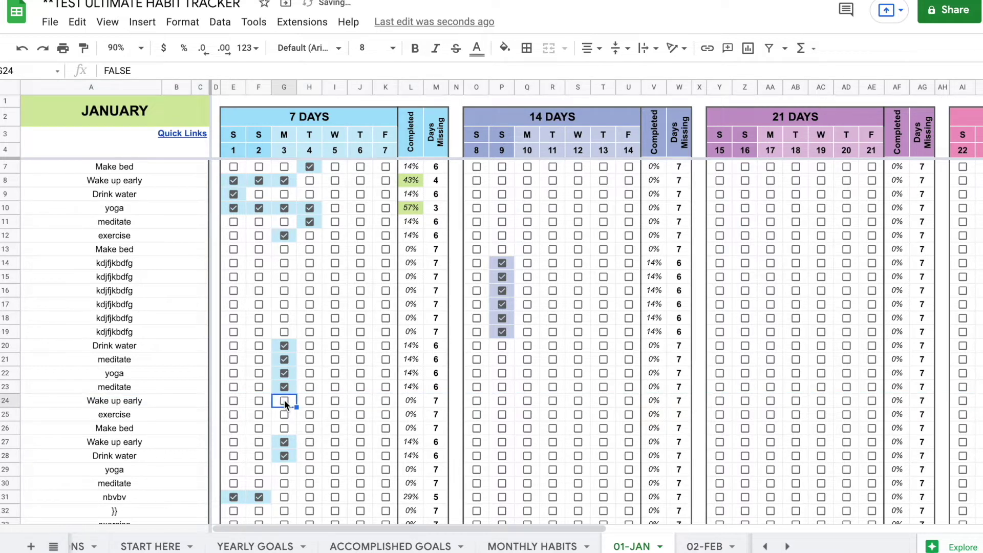
pyautogui.click(171, 401)
pyautogui.press('Delete')
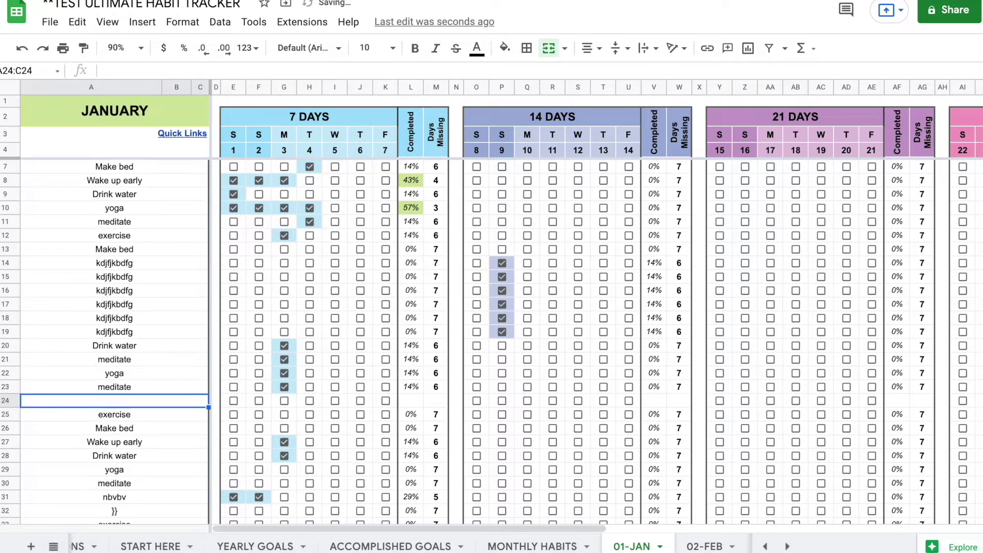
pyautogui.write('drink lots of w')
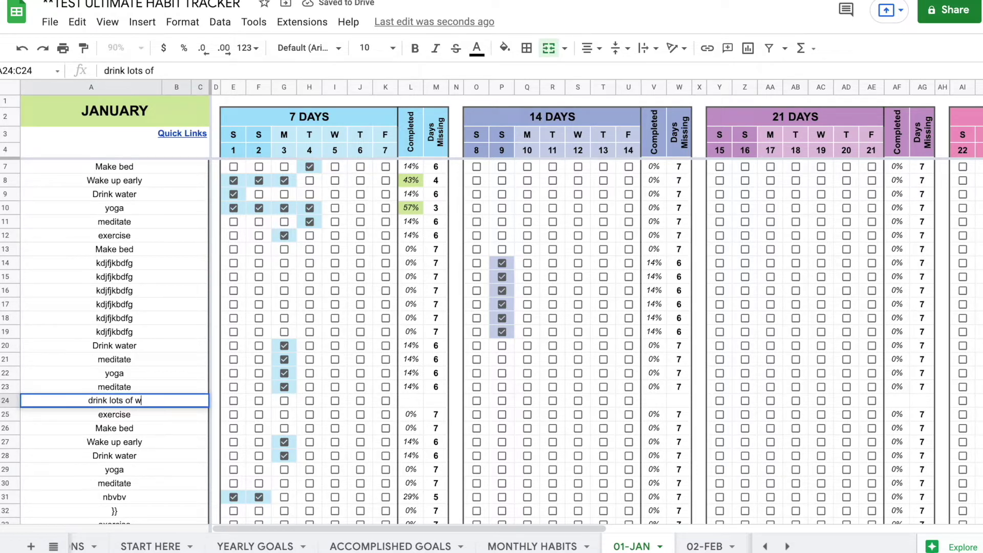
pyautogui.write('ater')
pyautogui.press('Return')
# - Tick days 1, 2, 3, 4 and 8 for 'drink lots of water'
pyautogui.click(234, 400)
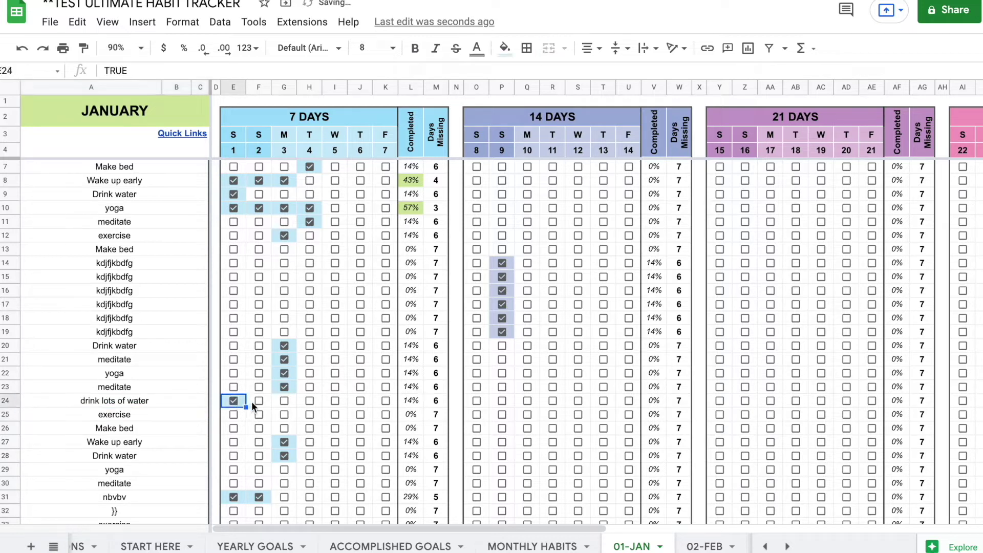
pyautogui.click(258, 400)
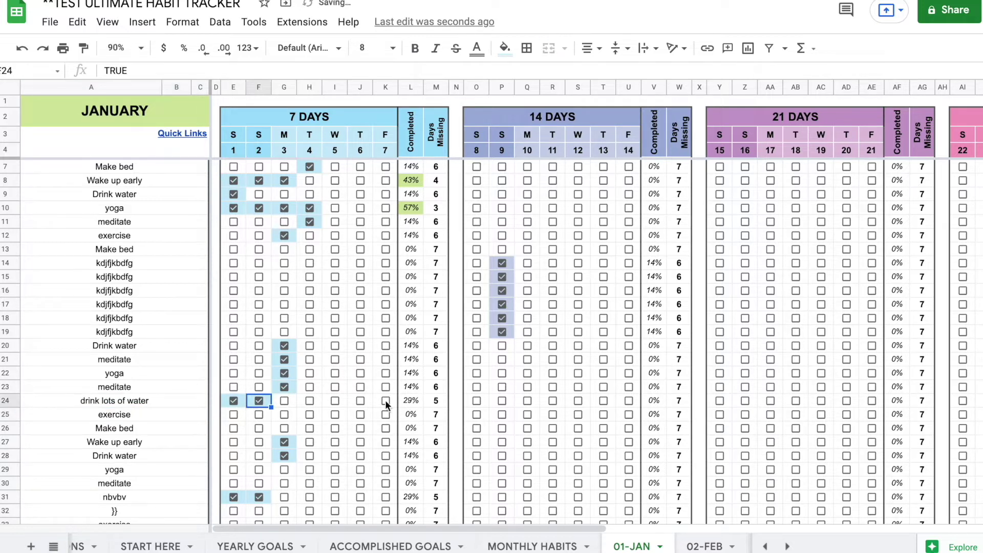
pyautogui.click(283, 406)
pyautogui.click(284, 401)
pyautogui.click(308, 400)
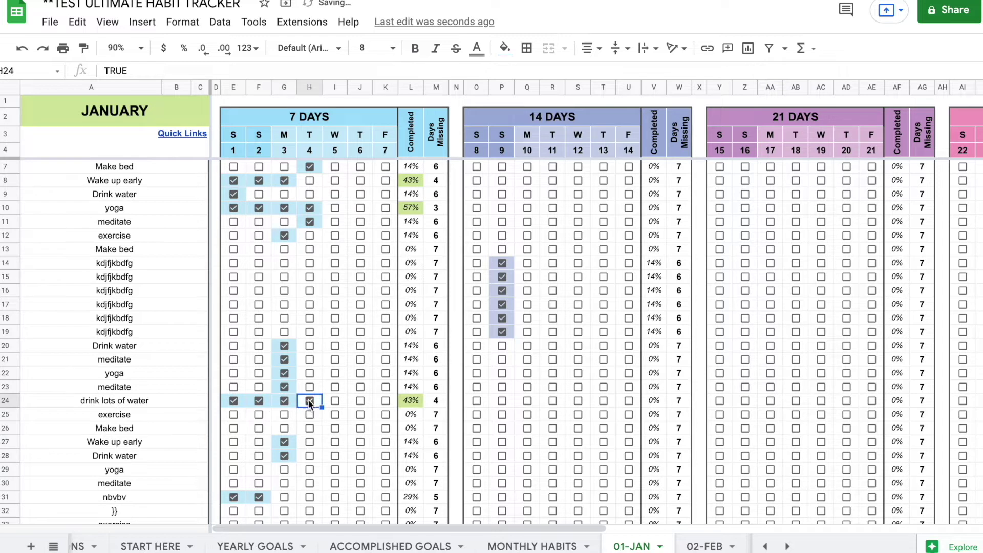
pyautogui.click(474, 400)
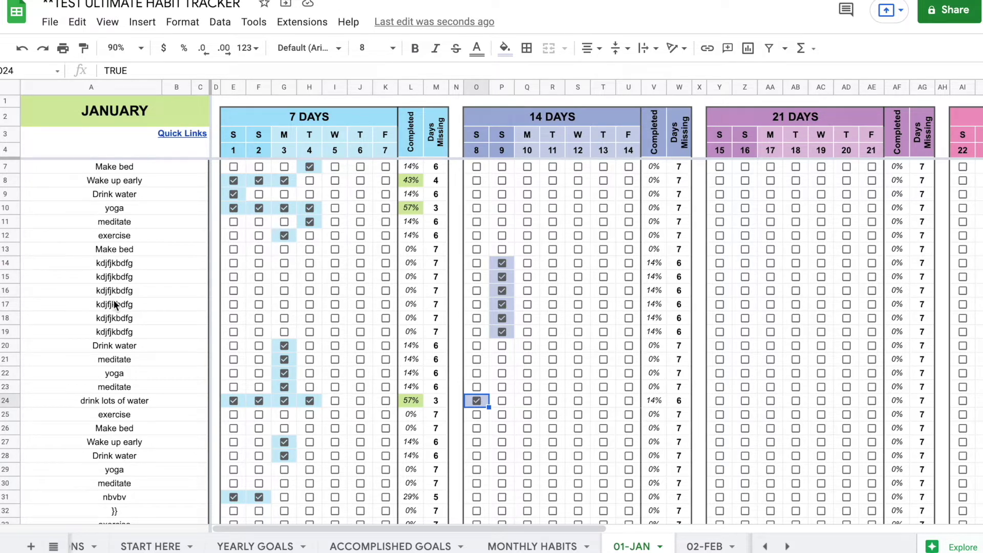
pyautogui.click(5, 263)
# - Insert five blank rows above the five kdjfjkbdfg habit rows
pyautogui.moveTo(6, 263); pyautogui.dragTo(14, 313)
pyautogui.scroll(1, 7, 198)
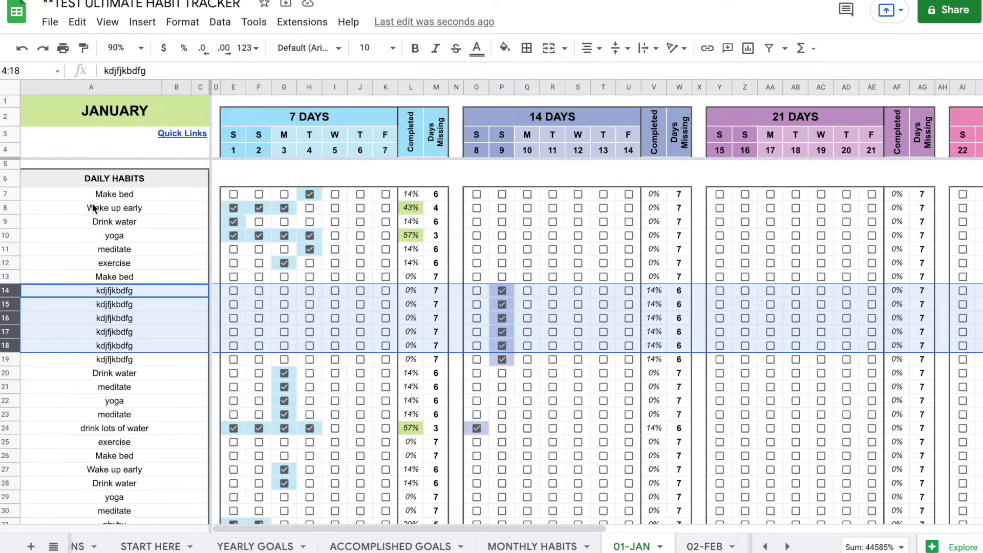
pyautogui.scroll(-5, 61, 278)
pyautogui.scroll(5, 32, 318)
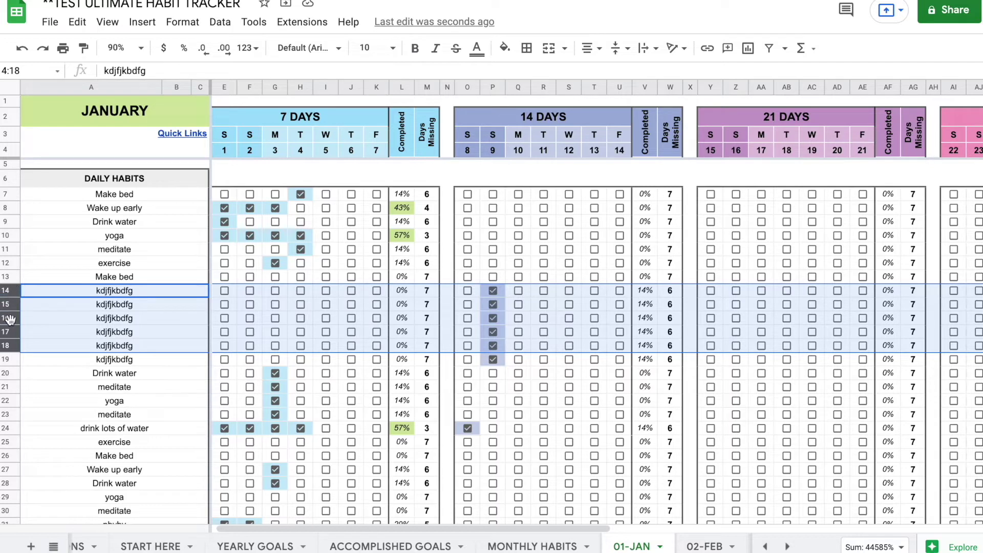
pyautogui.rightClick(10, 319)
pyautogui.click(97, 335)
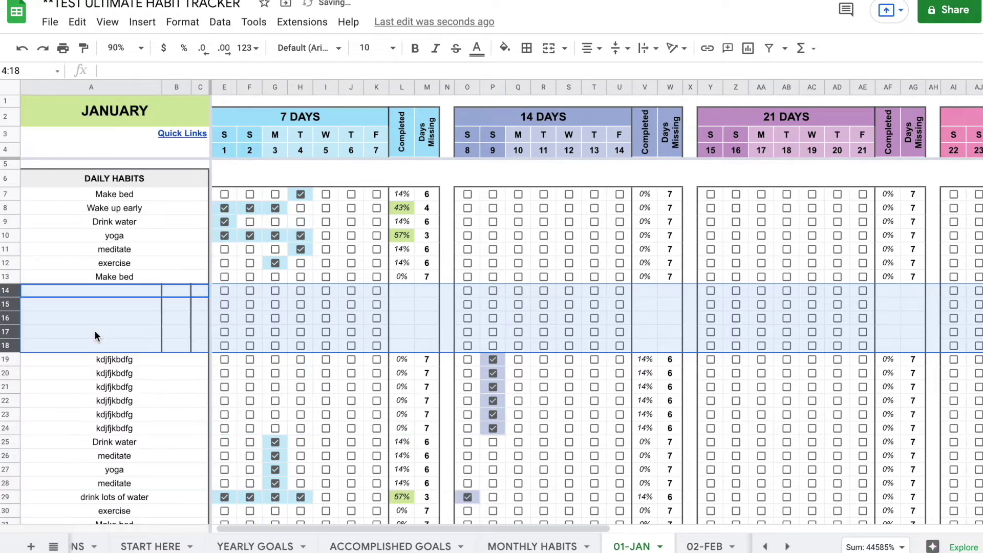
# - Confirm the five new rows have empty Completed and Days Missing cells
pyautogui.click(403, 290)
pyautogui.press('Down')
pyautogui.press('Down')
pyautogui.press('Down')
pyautogui.press('Down')
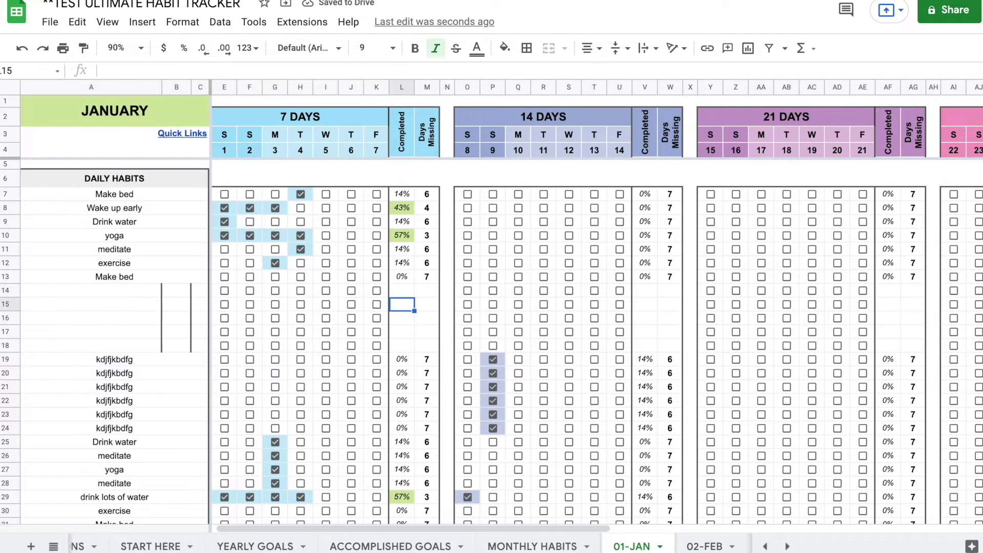
pyautogui.press('Right')
pyautogui.press('Up')
pyautogui.press('Up')
pyautogui.press('Up')
pyautogui.press('Up')
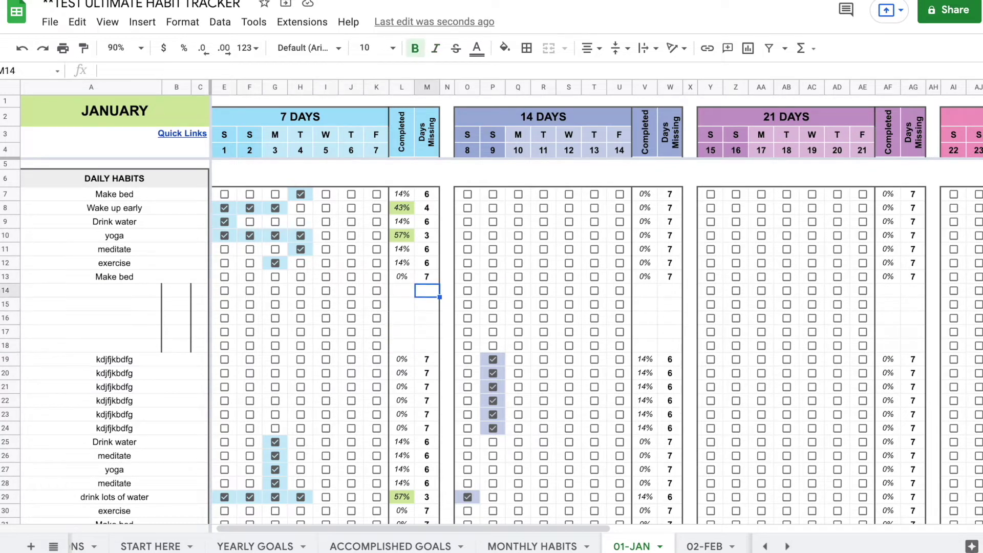
pyautogui.scroll(-1, 138, 314)
pyautogui.scroll(-2, 137, 313)
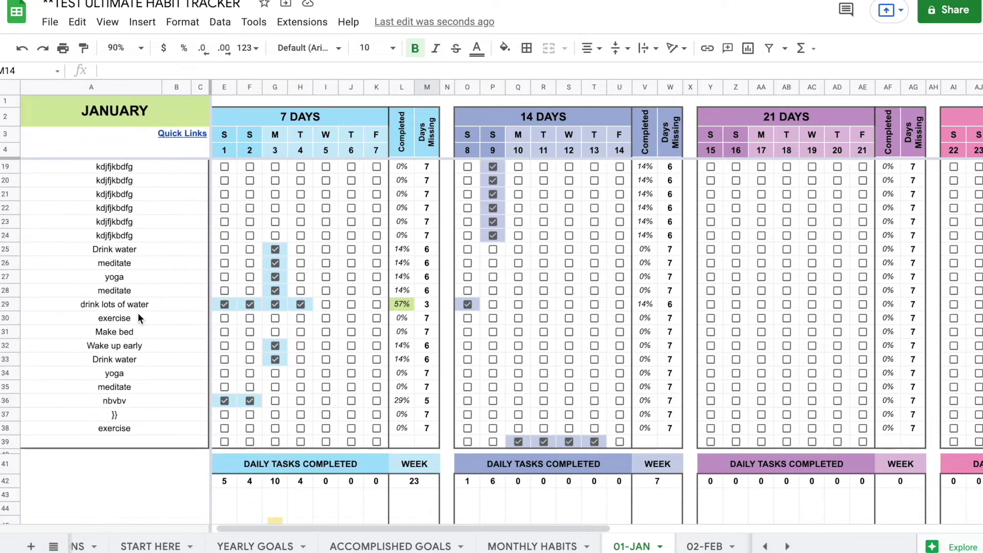
pyautogui.click(16, 317)
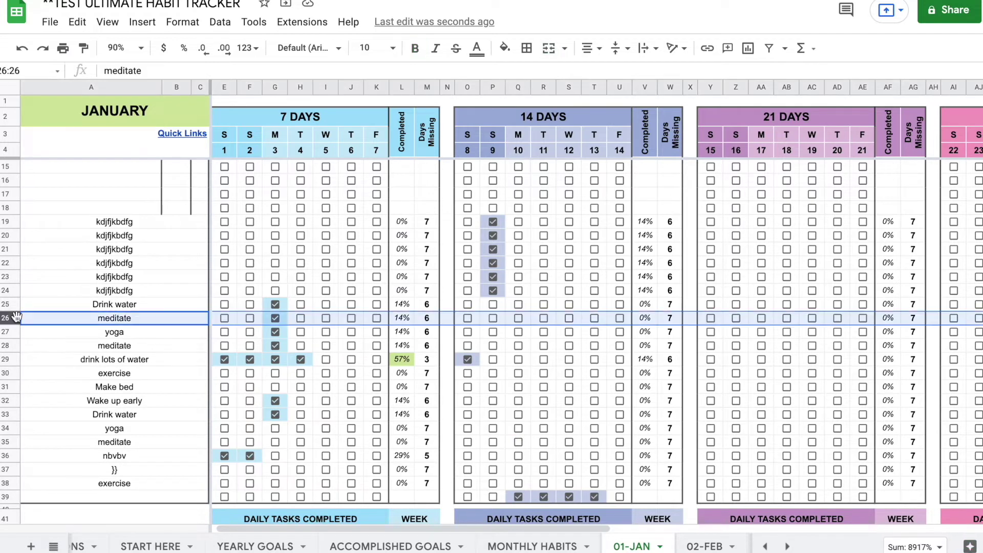
# - Paste the copied meditate row 26 into blank rows 14–18
pyautogui.scroll(3, 17, 315)
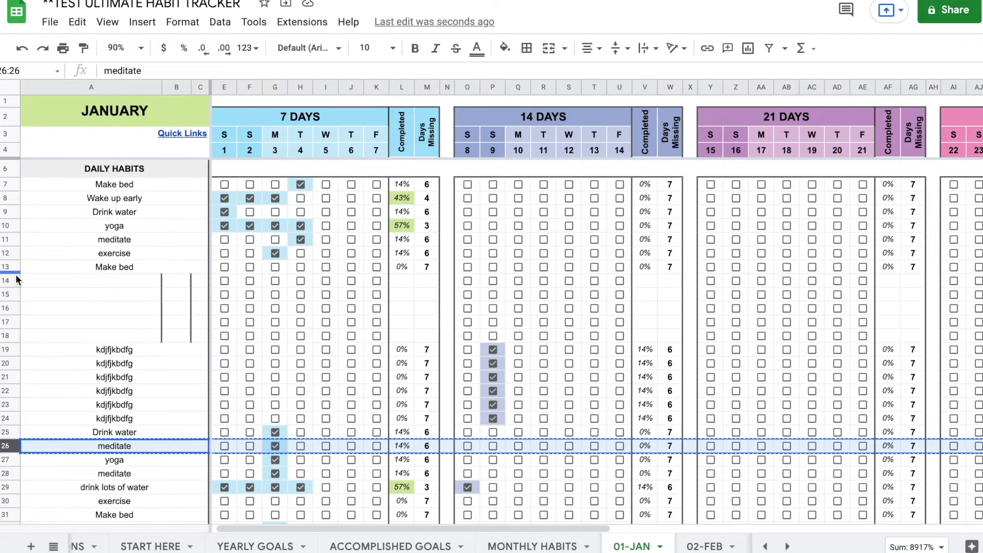
pyautogui.moveTo(15, 281); pyautogui.dragTo(15, 336)
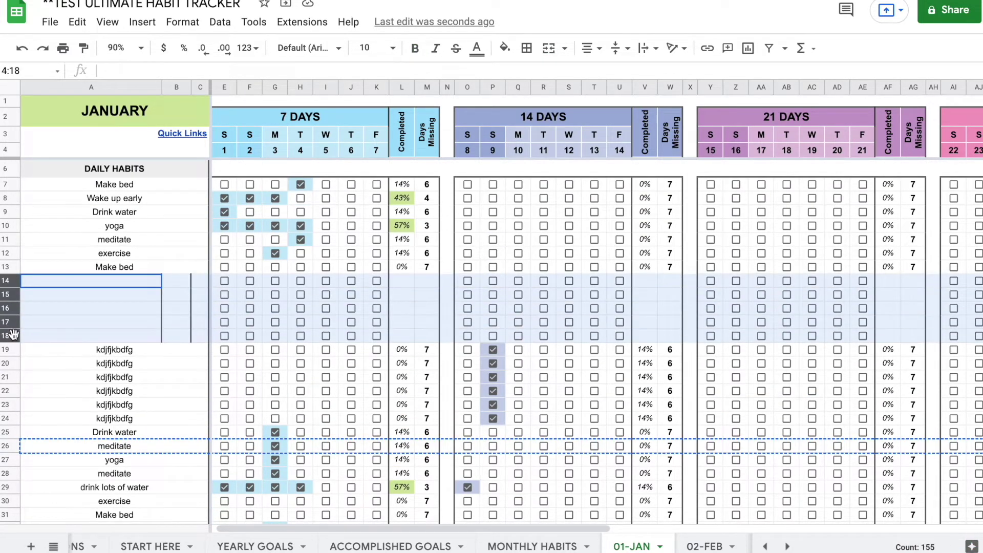
pyautogui.click(11, 444)
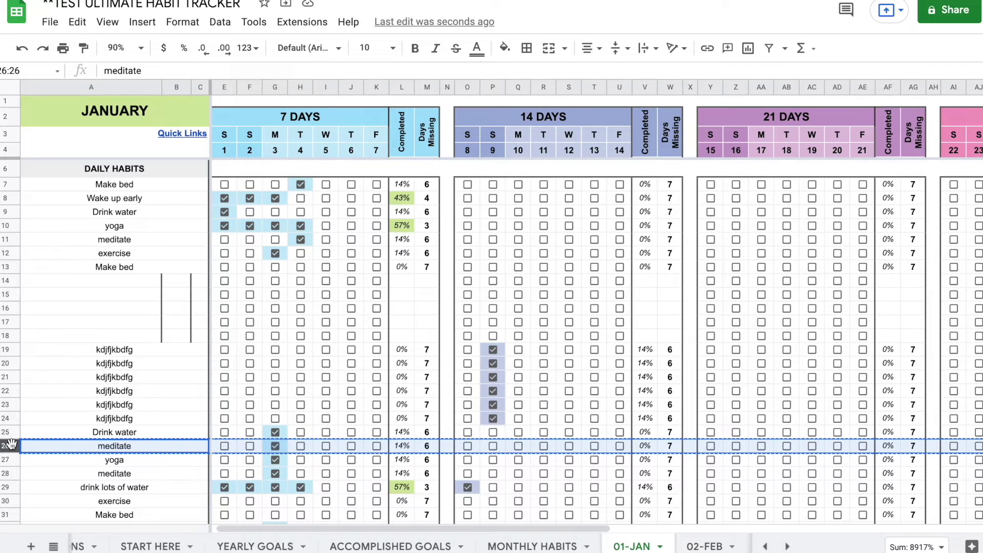
pyautogui.moveTo(14, 279); pyautogui.dragTo(12, 333)
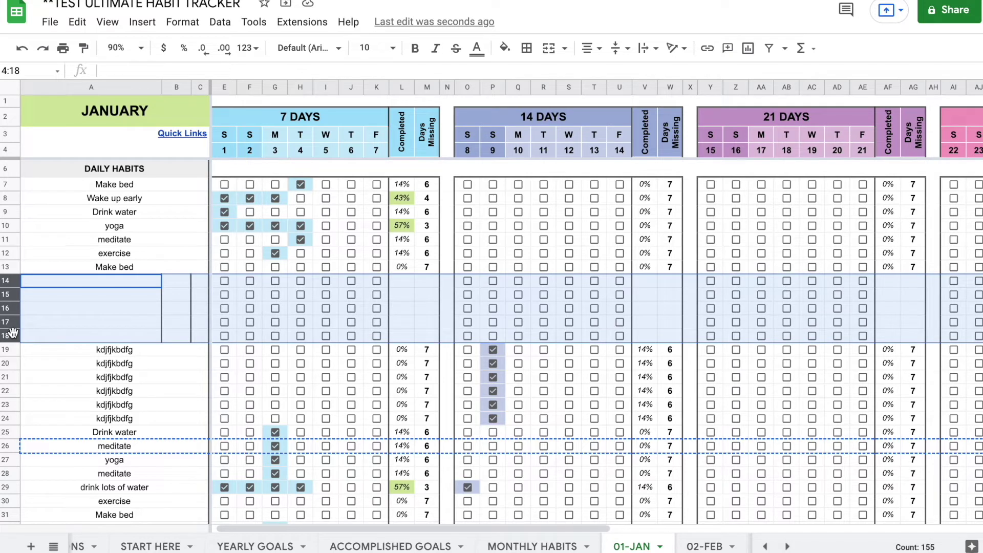
pyautogui.hotkey('ctrl', 'v')
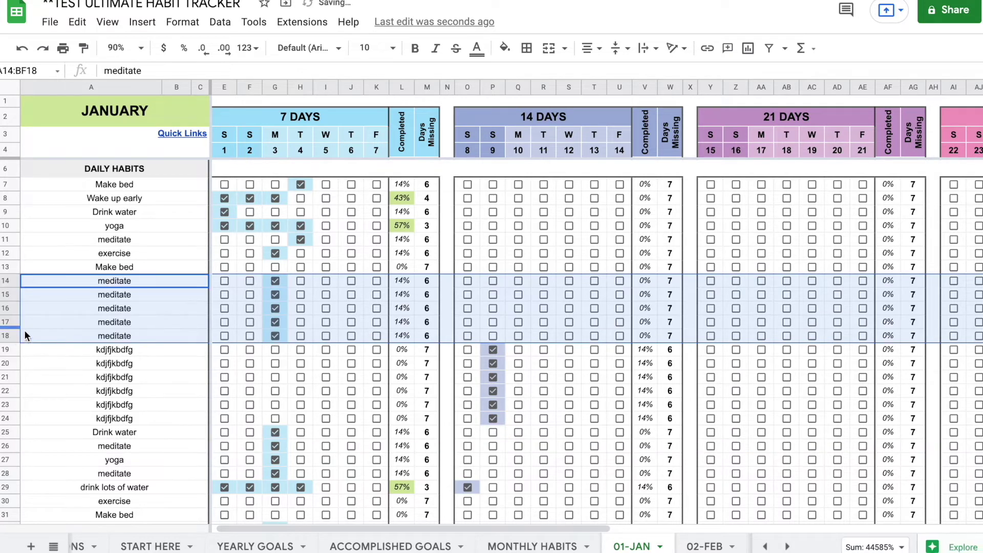
# - Untick the copied Monday boxes in rows 14–18 and clear the meditate habit names
pyautogui.click(278, 280)
pyautogui.click(276, 294)
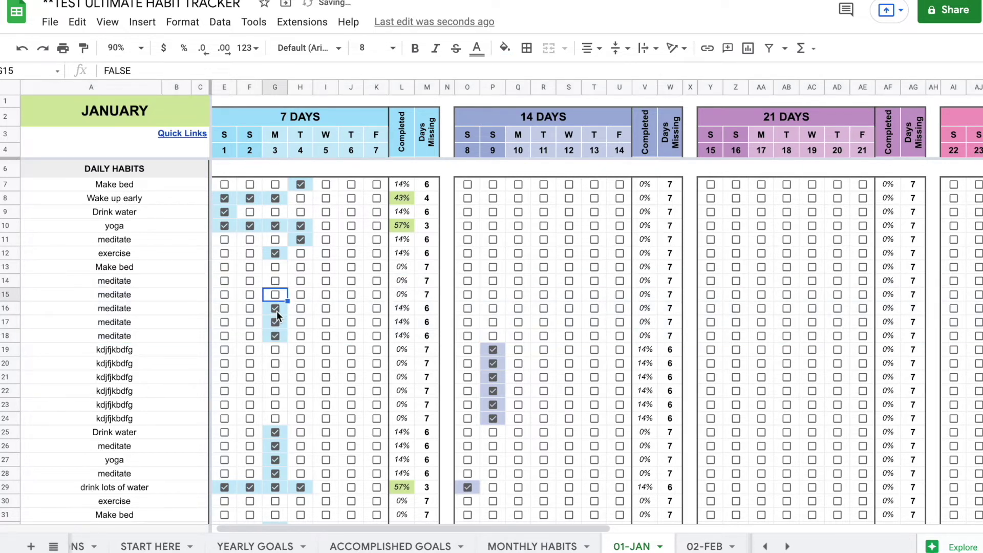
pyautogui.click(277, 310)
pyautogui.click(275, 321)
pyautogui.click(275, 335)
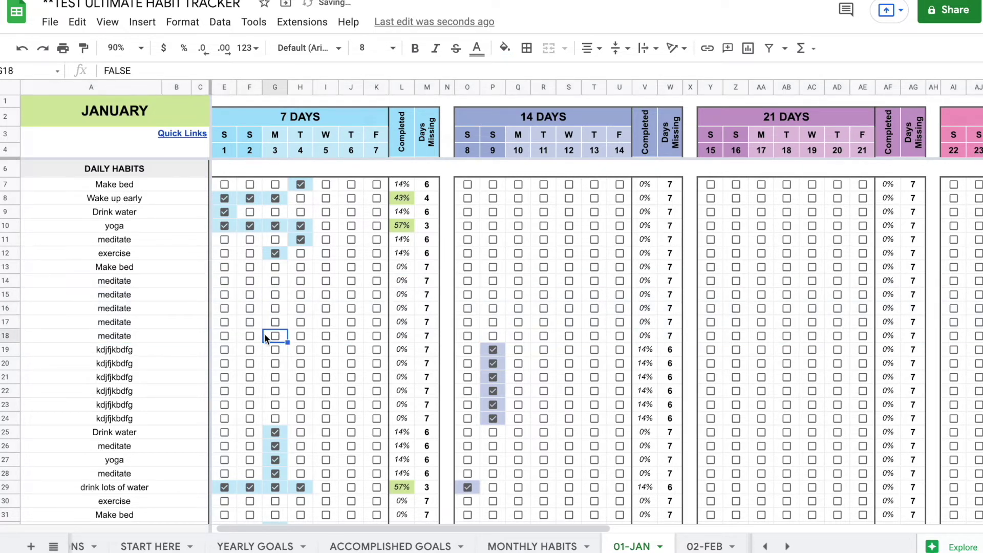
pyautogui.click(130, 333)
pyautogui.hotkey('shift', 'Up')
pyautogui.hotkey('shift', 'Up')
pyautogui.hotkey('shift', 'Up')
pyautogui.hotkey('shift', 'Up')
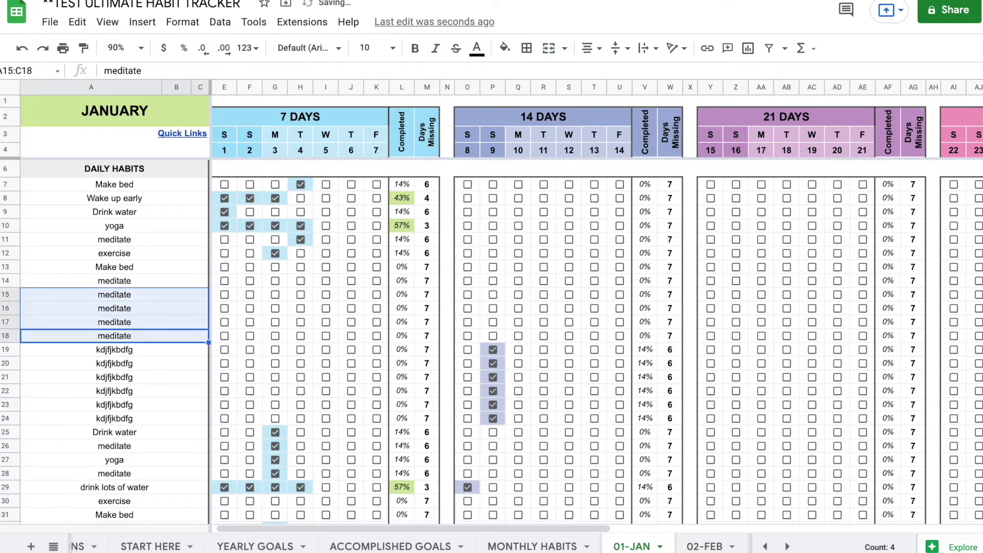
pyautogui.press('Delete')
# - Name row 16 'asd' and row 15 'ds'
pyautogui.click(110, 313)
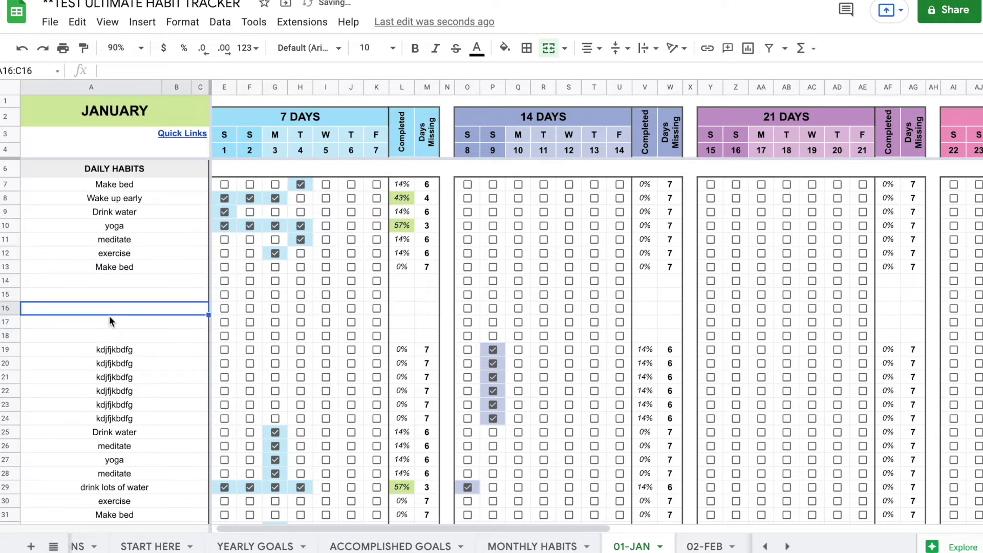
pyautogui.write('asd')
pyautogui.press('Return')
pyautogui.press('Up')
pyautogui.press('Up')
pyautogui.write('ds')
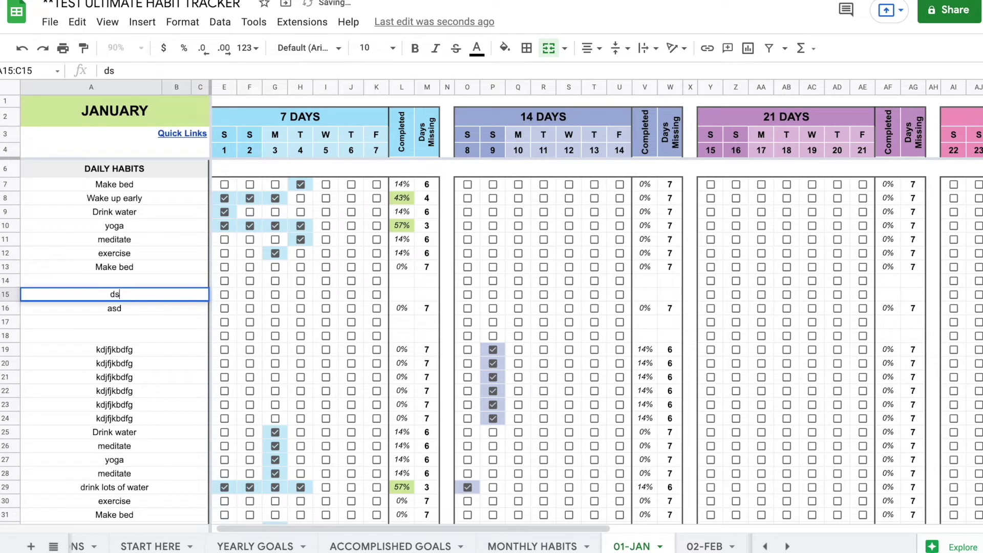
pyautogui.press('Return')
pyautogui.press('Up')
pyautogui.press('Up')
# - Review the Completed and Days Missing formulas in rows 15–18
pyautogui.click(401, 290)
pyautogui.press('Down')
pyautogui.press('Right')
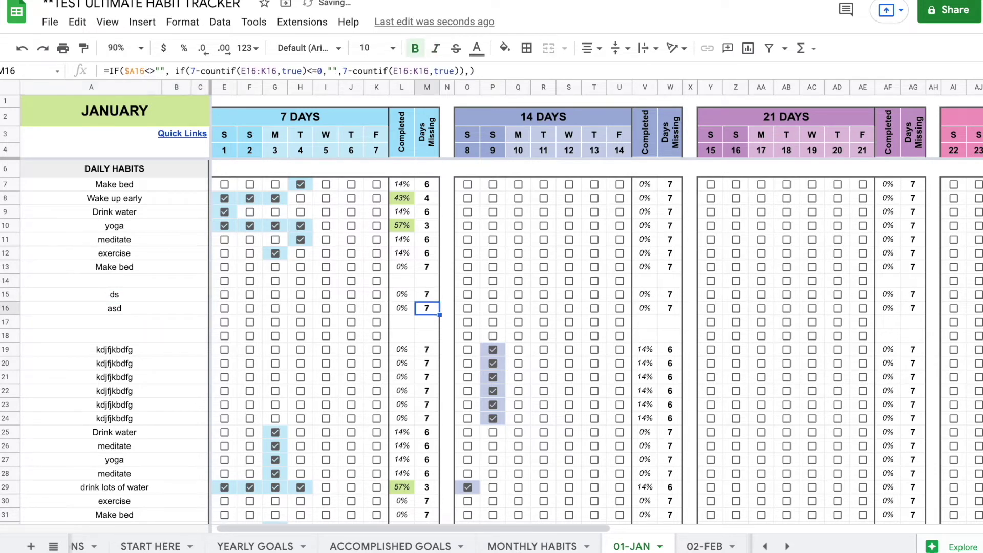
pyautogui.press('Down')
pyautogui.press('Left')
pyautogui.press('Right')
pyautogui.click(402, 335)
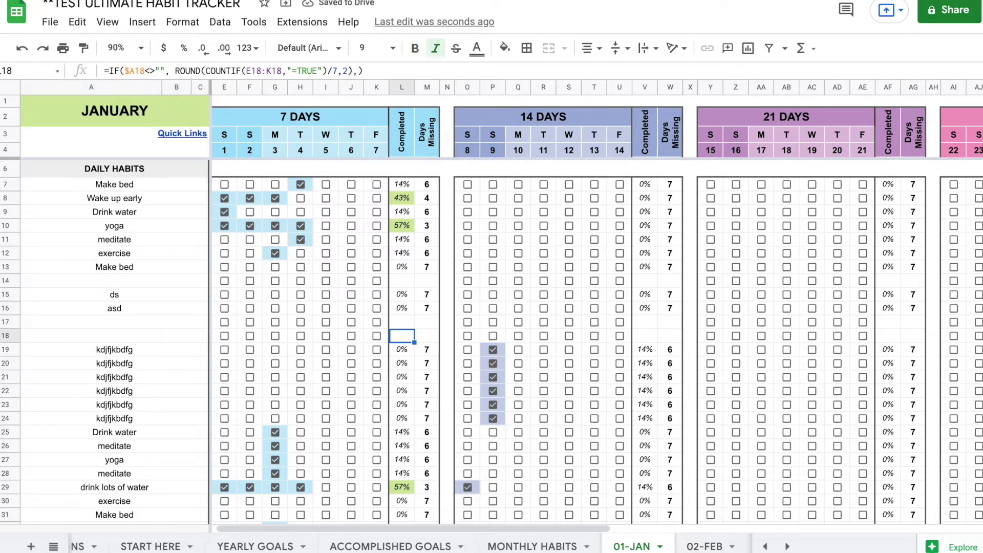
pyautogui.scroll(-10, 448, 294)
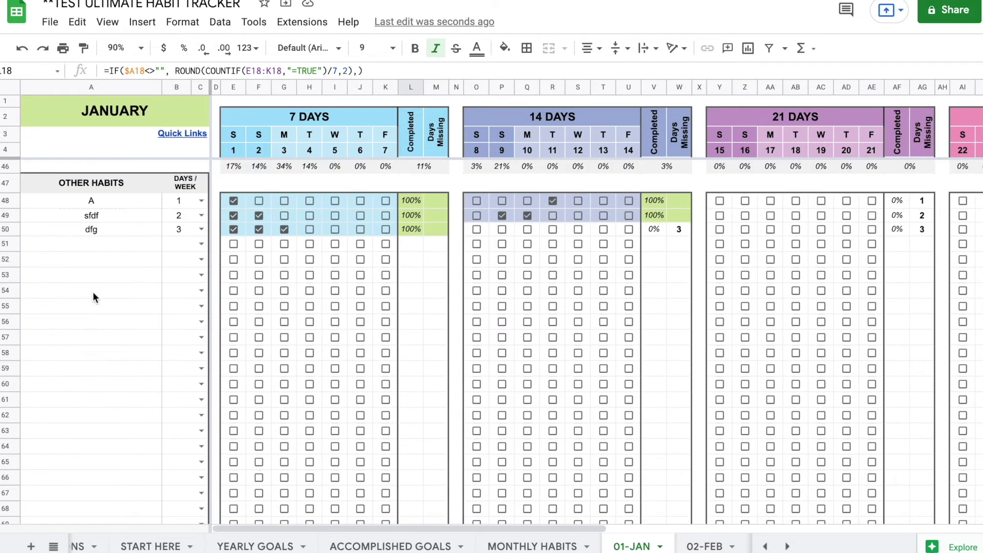
# - Insert a blank row above row 53 in the Other Habits section
pyautogui.click(13, 275)
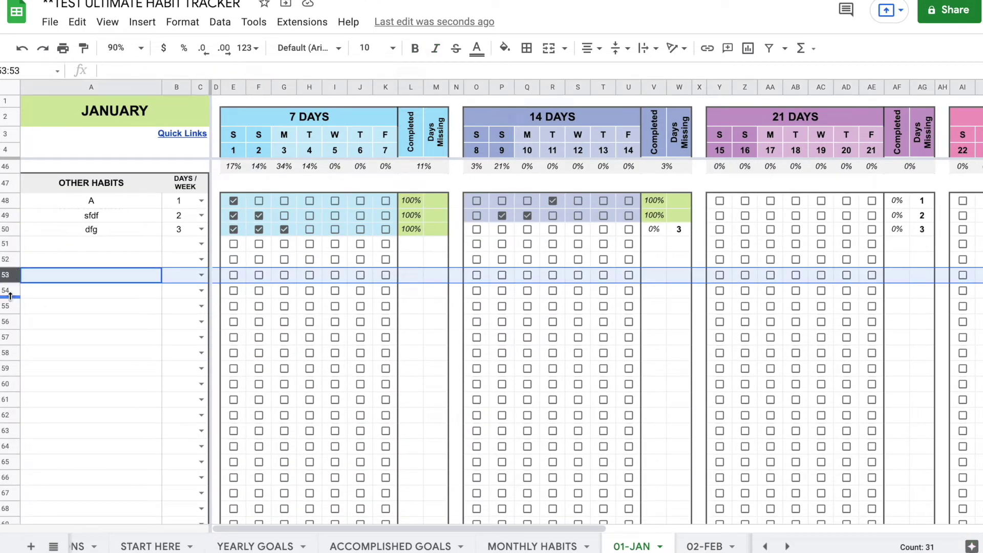
pyautogui.rightClick(11, 274)
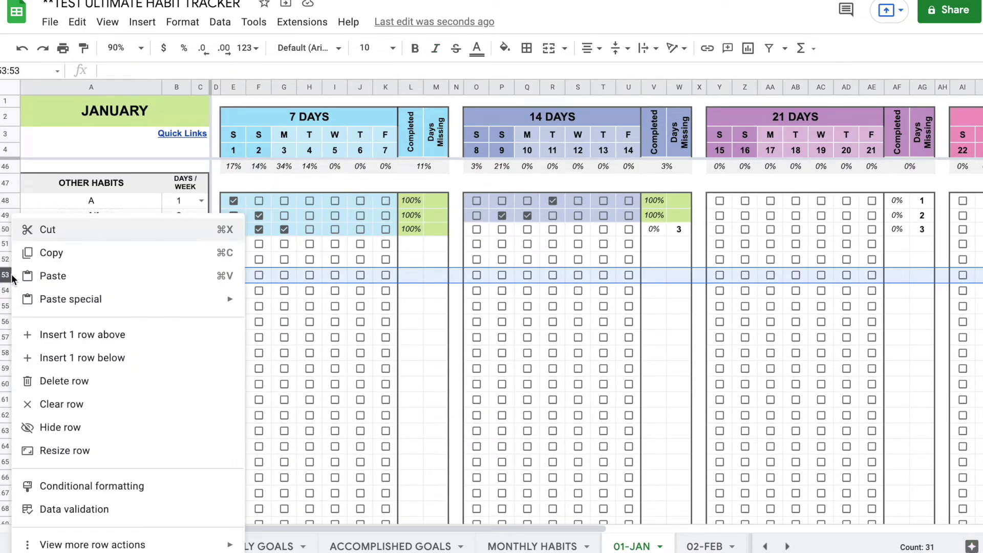
pyautogui.click(69, 333)
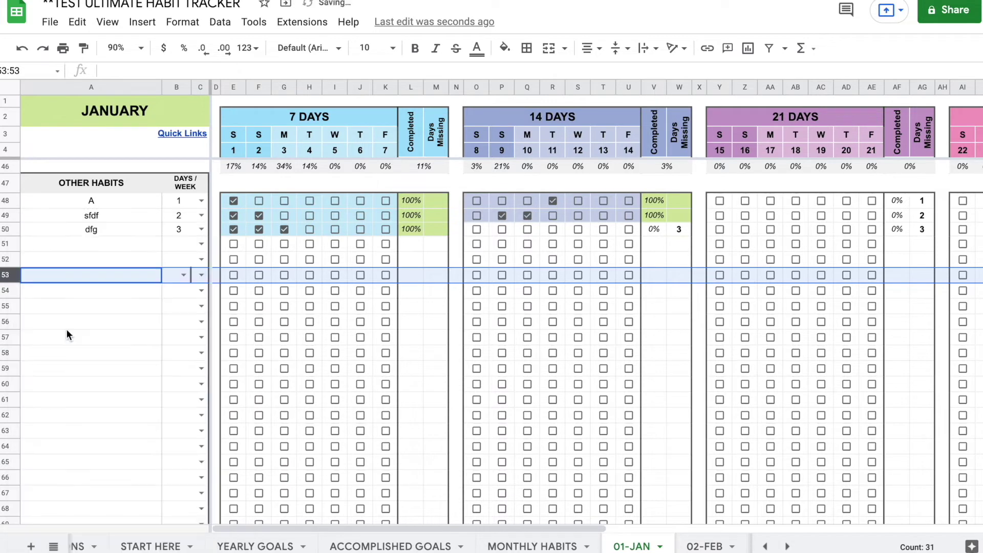
pyautogui.click(126, 273)
pyautogui.click(414, 275)
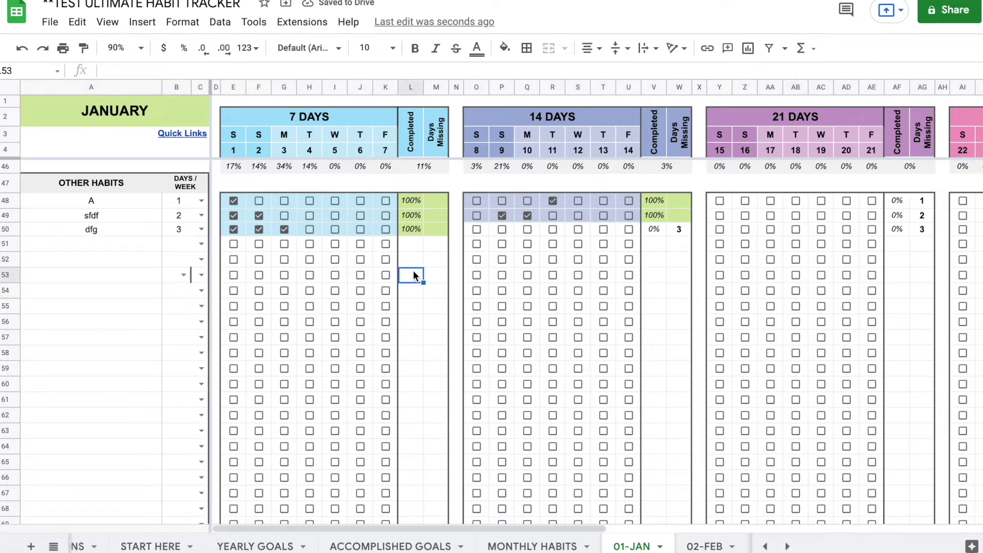
# - Copy row 56 with its formulas into the new row 53
pyautogui.click(11, 321)
pyautogui.hotkey('ctrl', 'c')
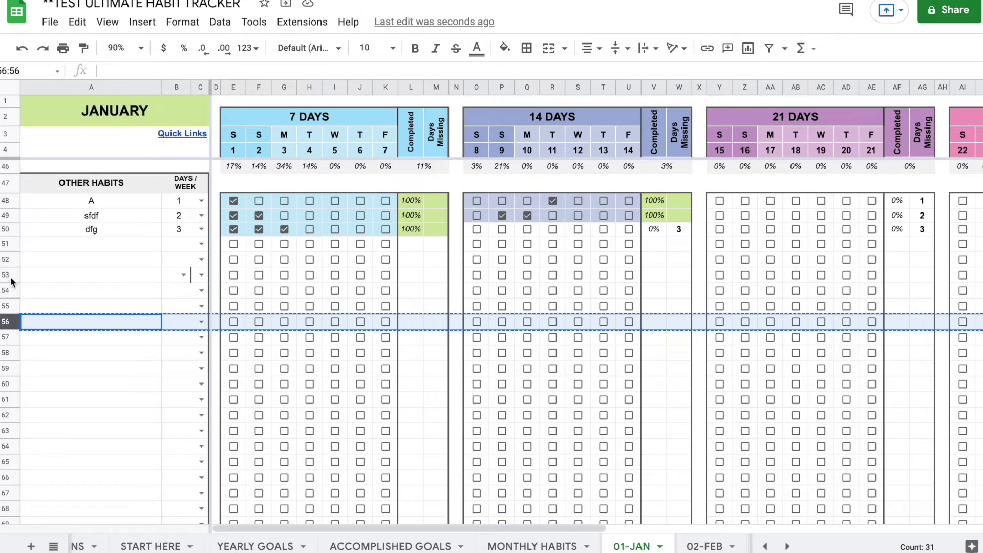
pyautogui.click(10, 276)
pyautogui.hotkey('ctrl', 'v')
pyautogui.scroll(-7, 431, 385)
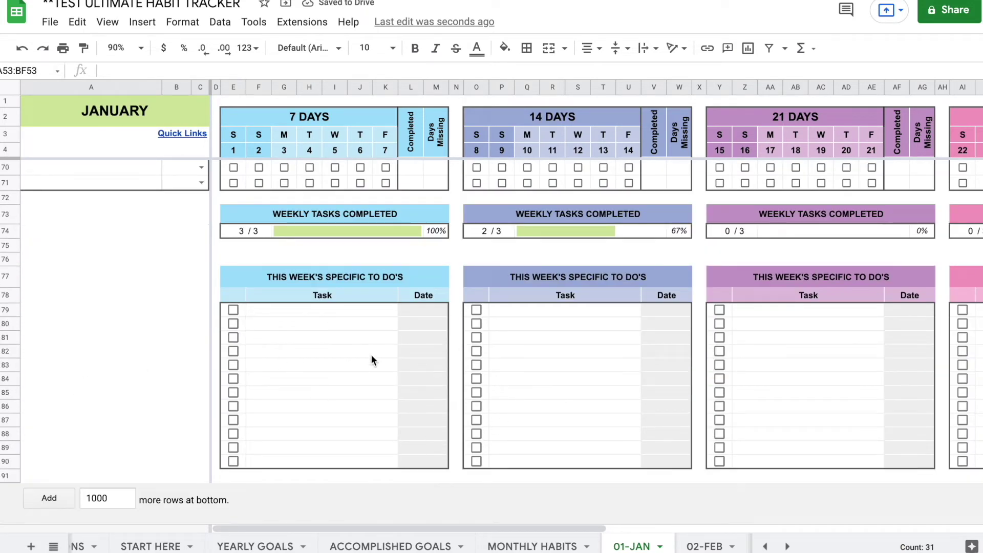
# - On MONTHLY HABITS, inspect the O11 formula and insert a row above row 11
pyautogui.click(533, 546)
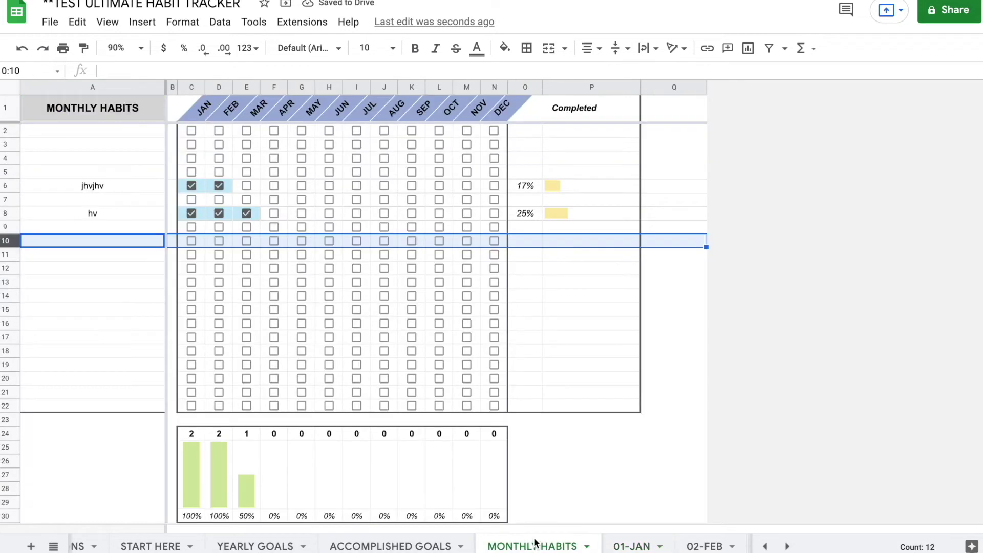
pyautogui.click(6, 254)
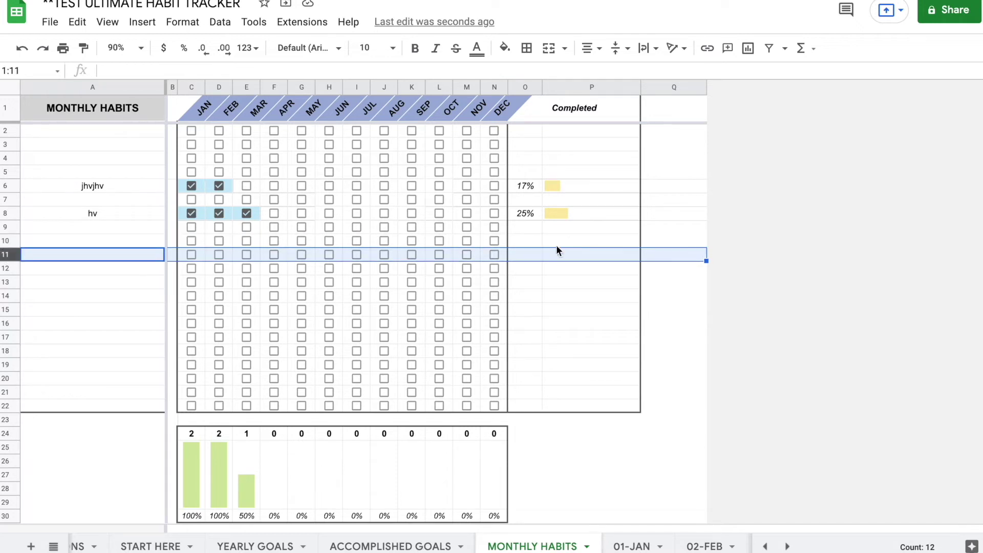
pyautogui.click(527, 251)
pyautogui.press('Up')
pyautogui.press('Up')
pyautogui.press('Down')
pyautogui.press('Down')
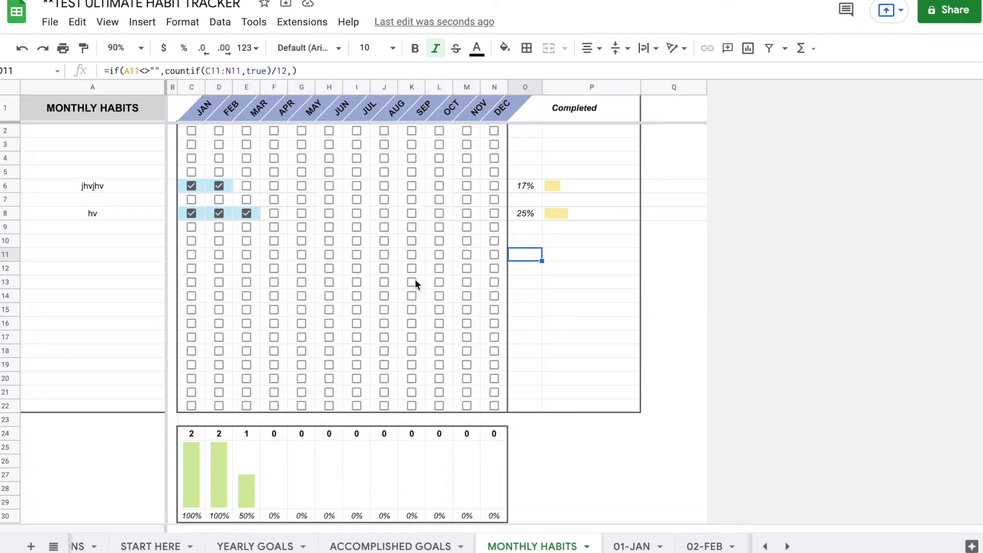
pyautogui.click(12, 254)
pyautogui.rightClick(11, 253)
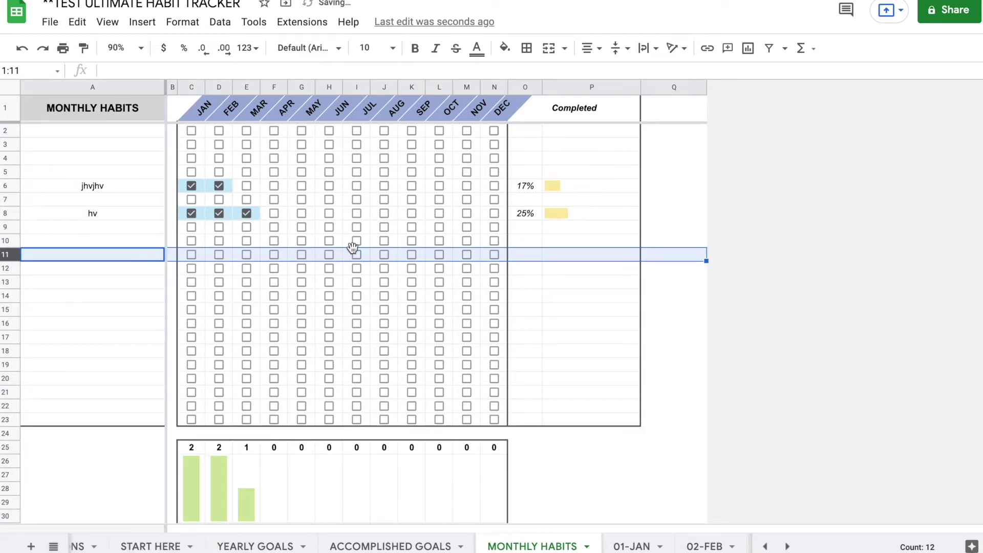
# - Check the new row 11's cells around O11 for missing formulas
pyautogui.click(521, 252)
pyautogui.press('Right')
pyautogui.press('Left')
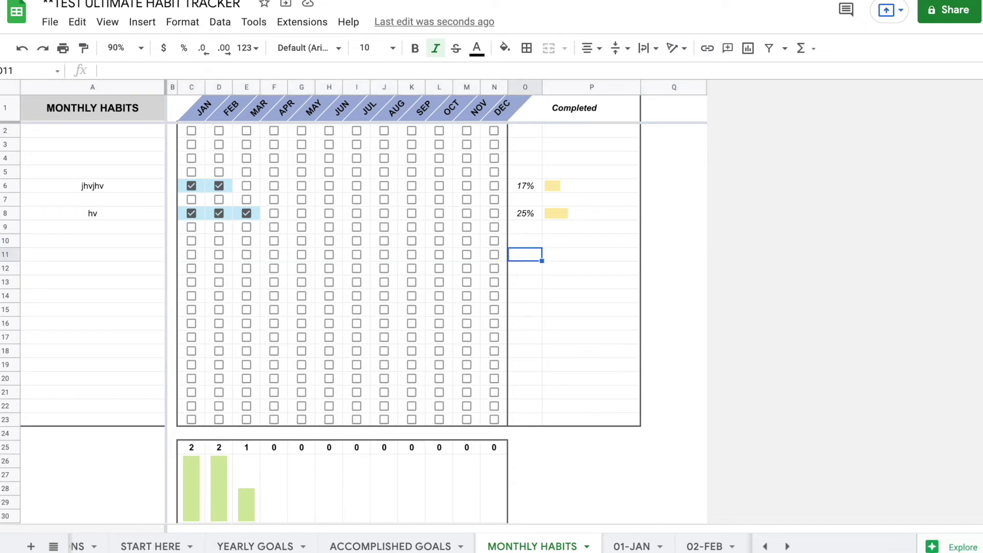
pyautogui.press('Left')
pyautogui.press('Left')
pyautogui.press('Left')
pyautogui.press('Left')
pyautogui.press('Left')
pyautogui.press('Right')
pyautogui.press('Right')
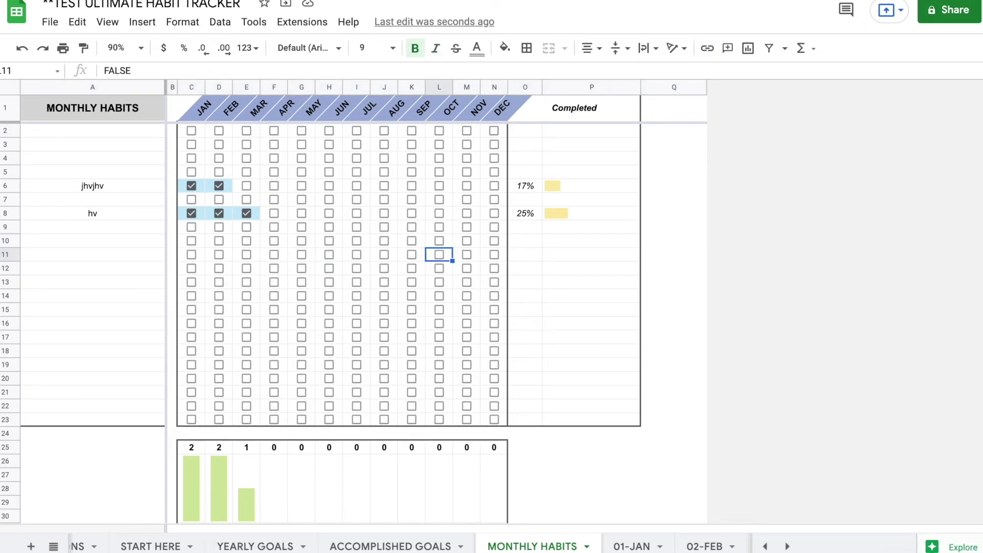
pyautogui.press('Right')
pyautogui.press('Right')
pyautogui.press('Right')
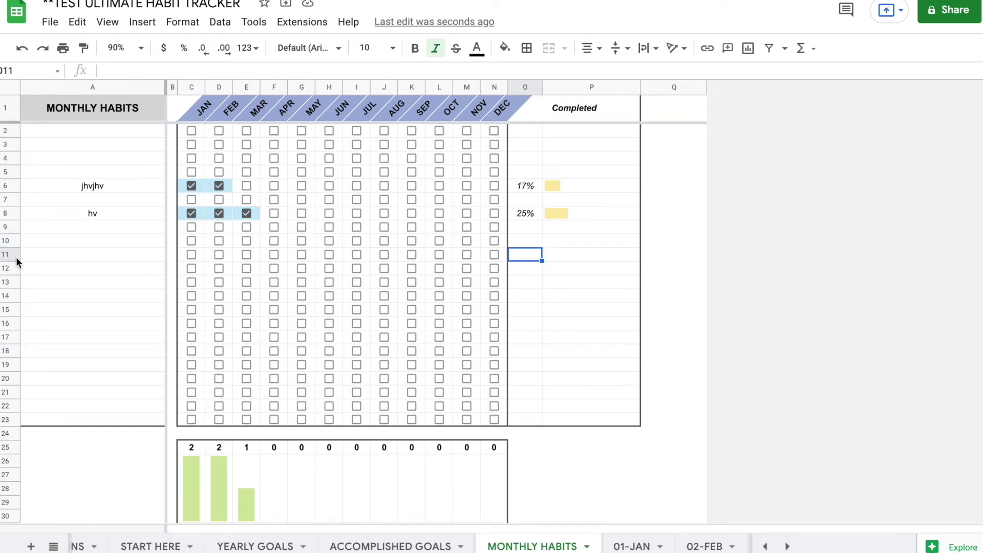
# - Copy row 13's formulas into the new row 11 and verify O11
pyautogui.click(17, 281)
pyautogui.hotkey('ctrl', 'c')
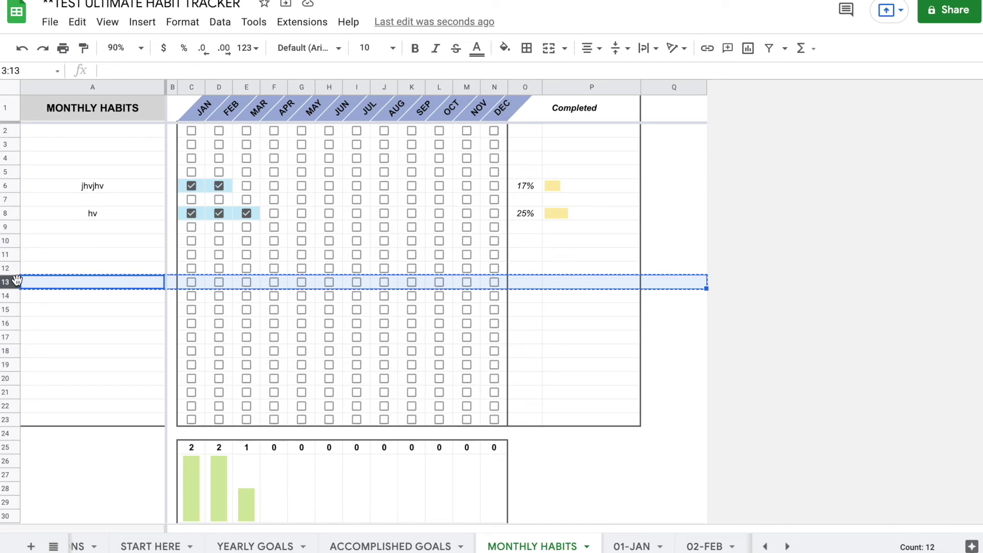
pyautogui.click(14, 257)
pyautogui.hotkey('ctrl', 'v')
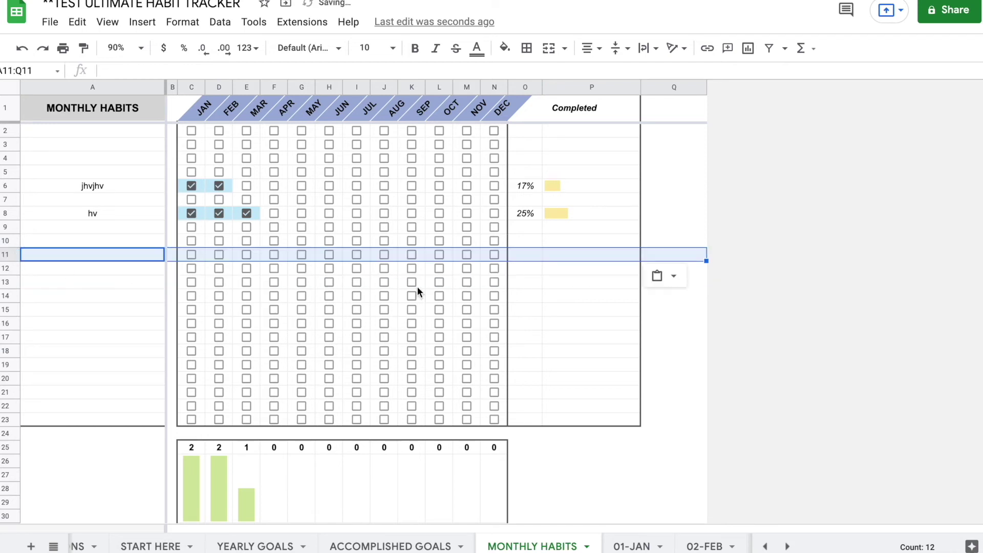
pyautogui.click(521, 256)
pyautogui.press('Right')
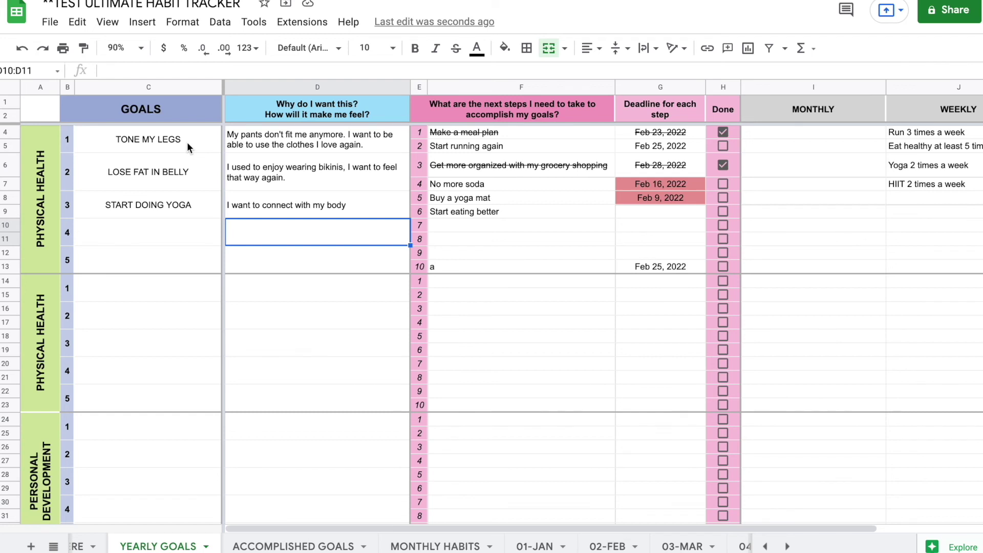
# - Select the TONE MY LEGS goal on the YEARLY GOALS sheet
pyautogui.hotkey('ctrl', 'Down')
pyautogui.press('Left')
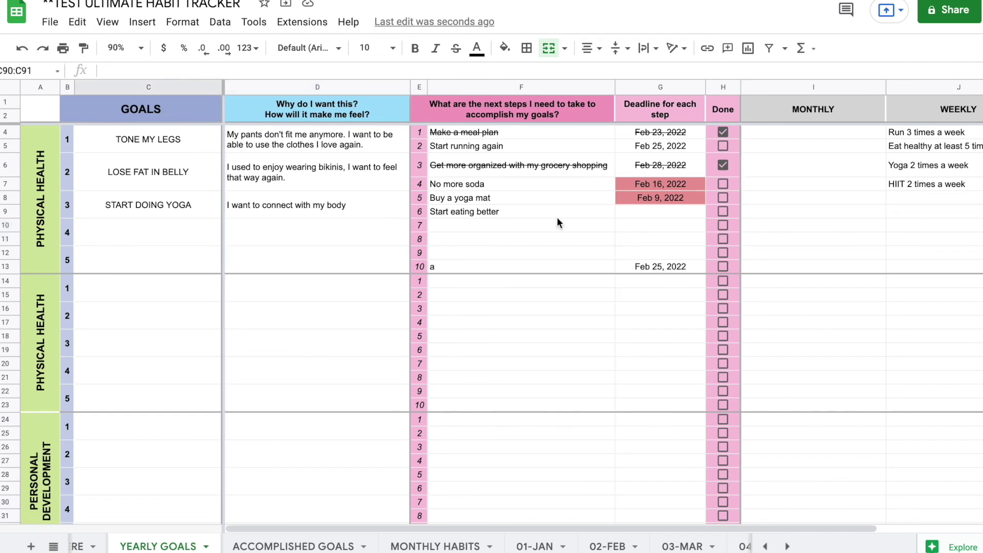
pyautogui.click(151, 137)
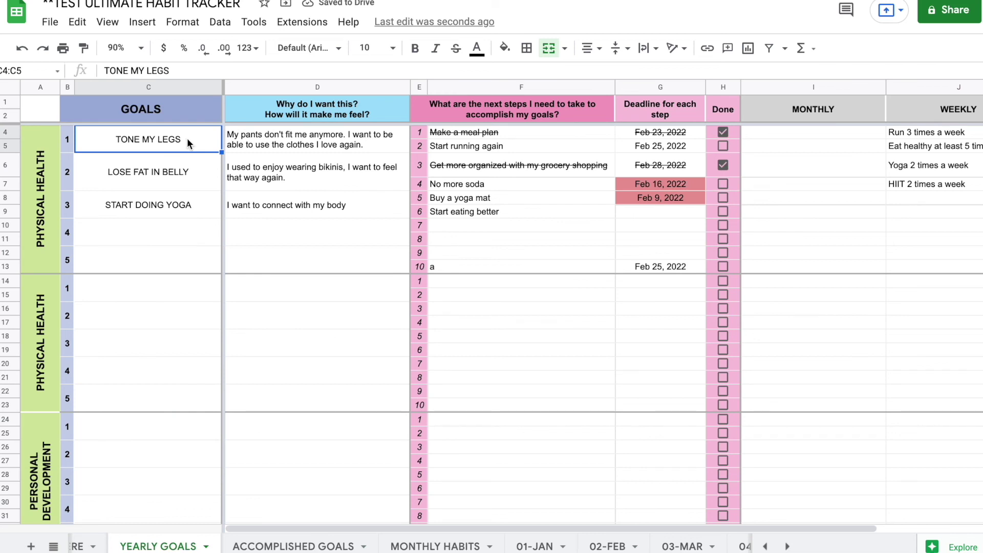